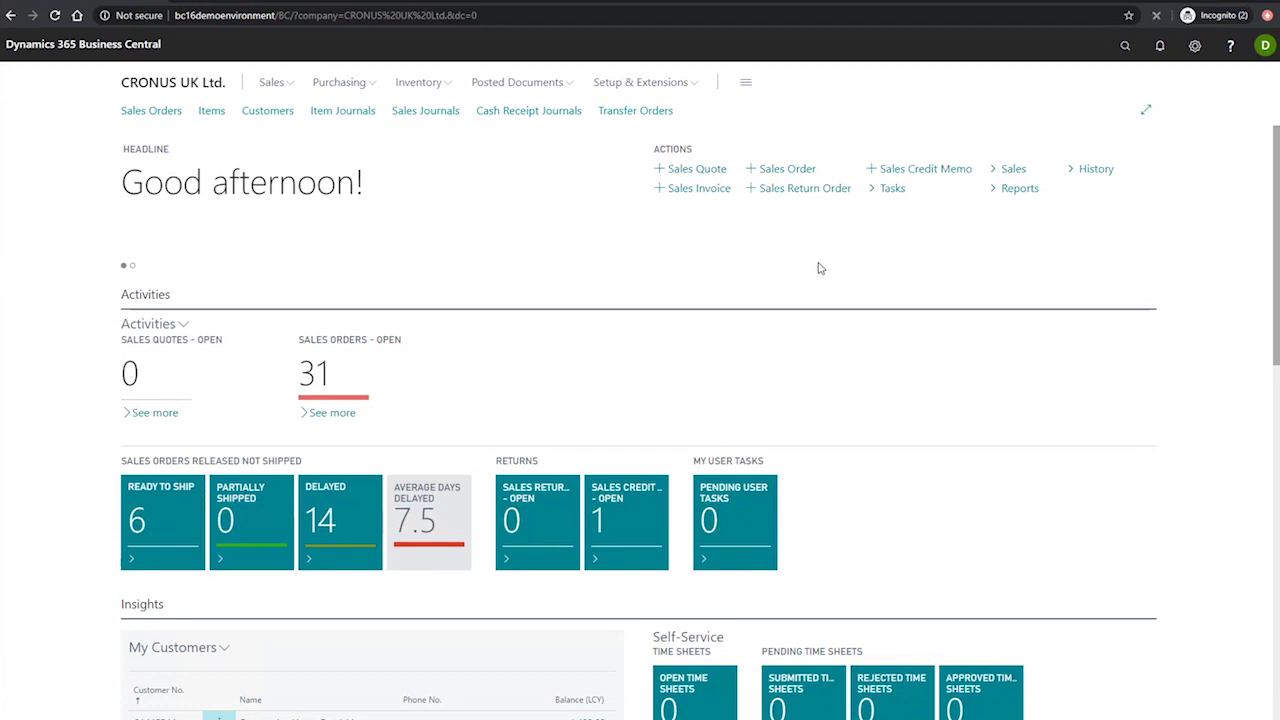
# Open The Cannon Group PLC's customer card from Customers and check its invoice discount code 10000.
pyautogui.click(1126, 46)
pyautogui.write('customers')
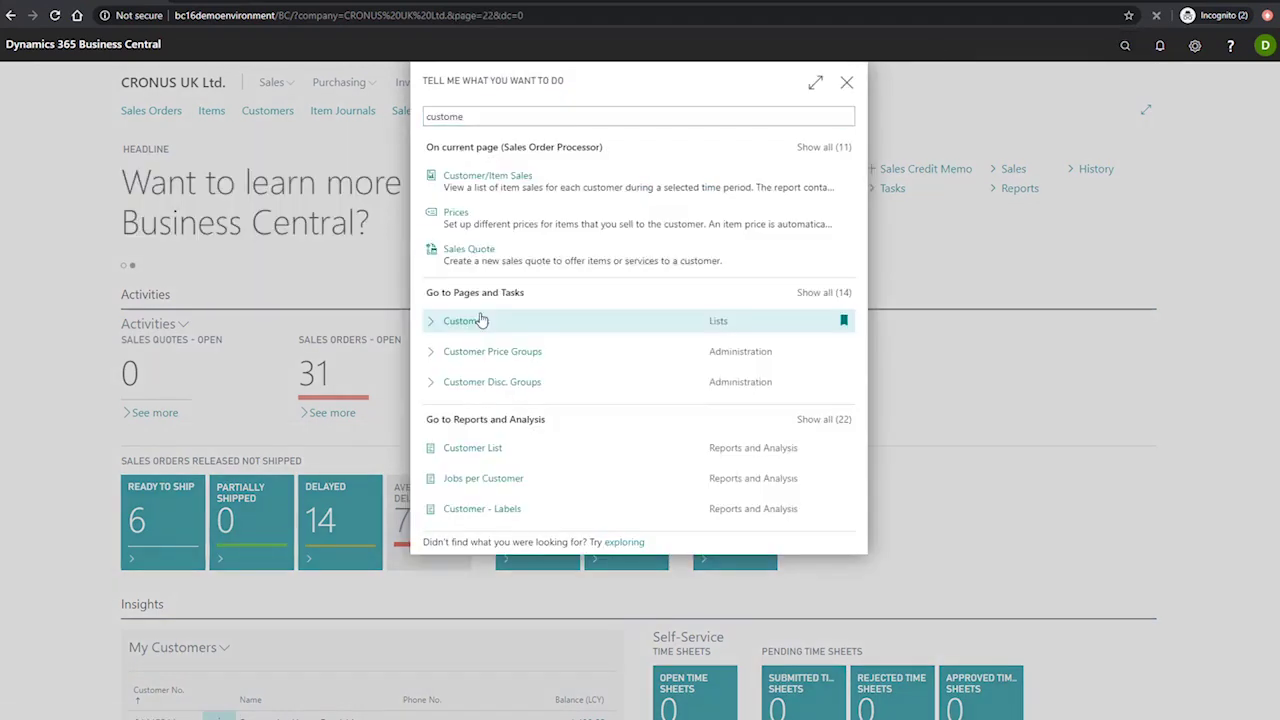
pyautogui.click(478, 320)
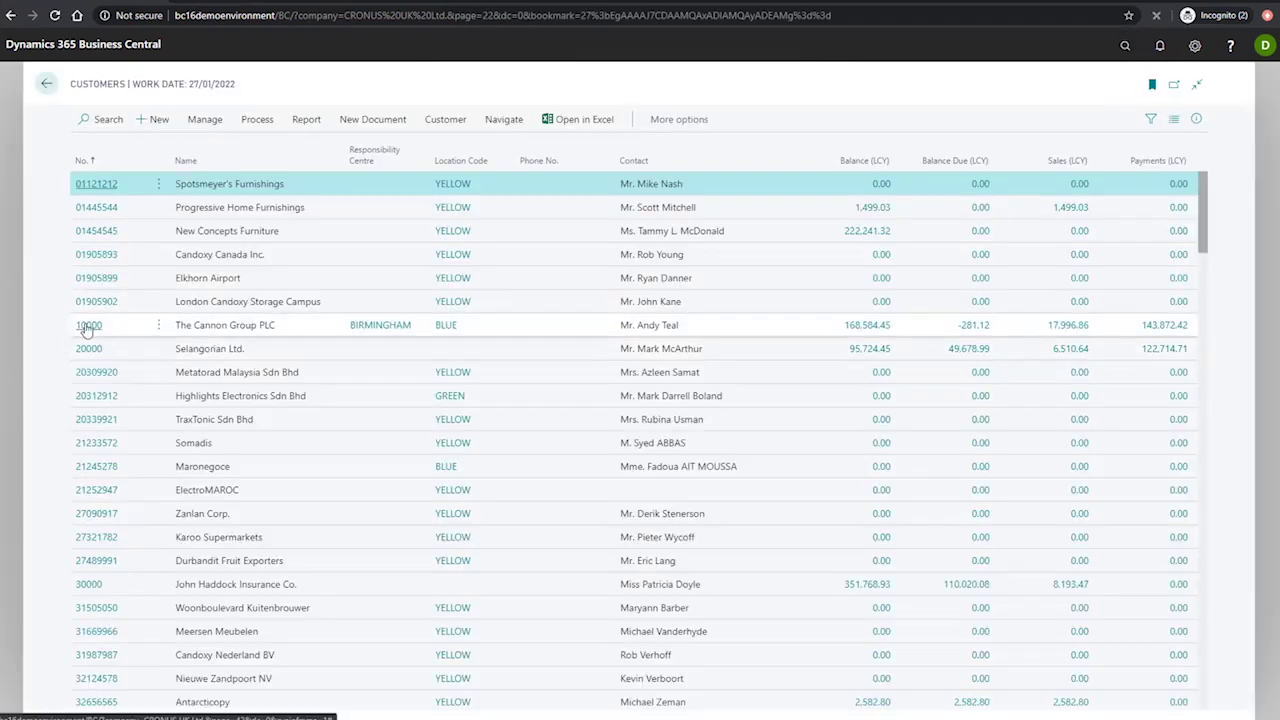
pyautogui.click(87, 327)
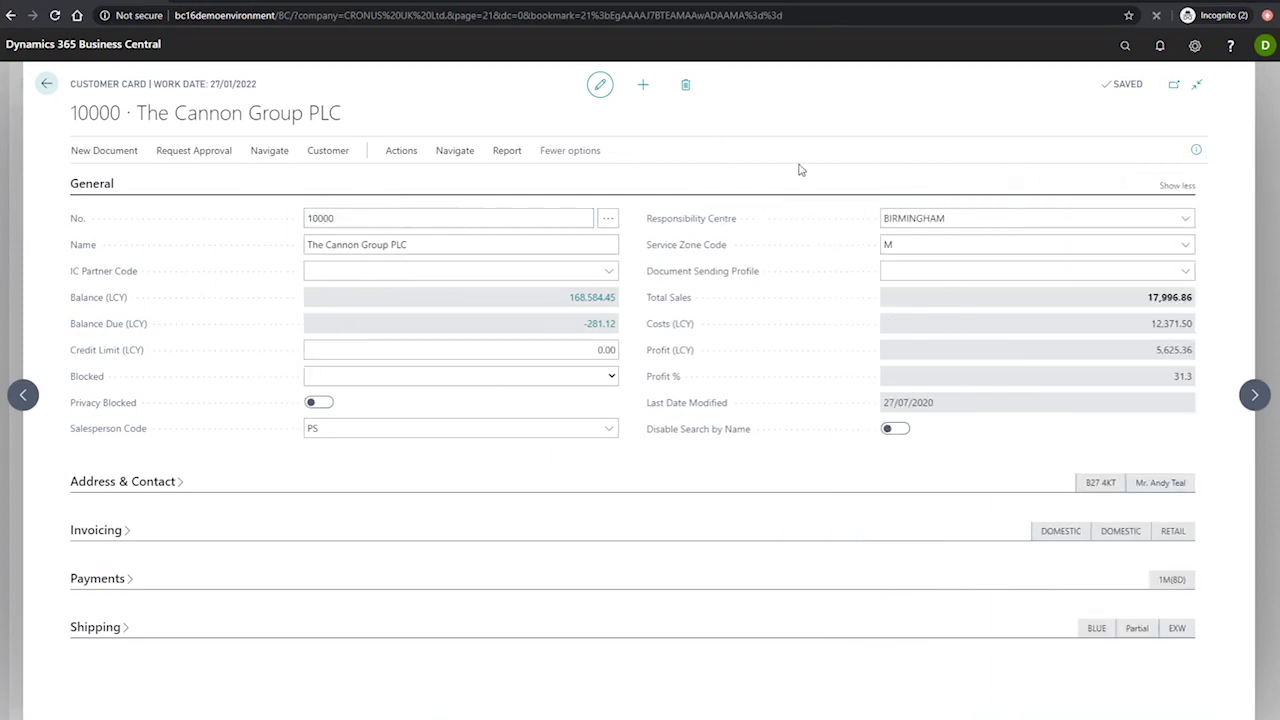
pyautogui.click(98, 530)
pyautogui.scroll(-2, 700, 308)
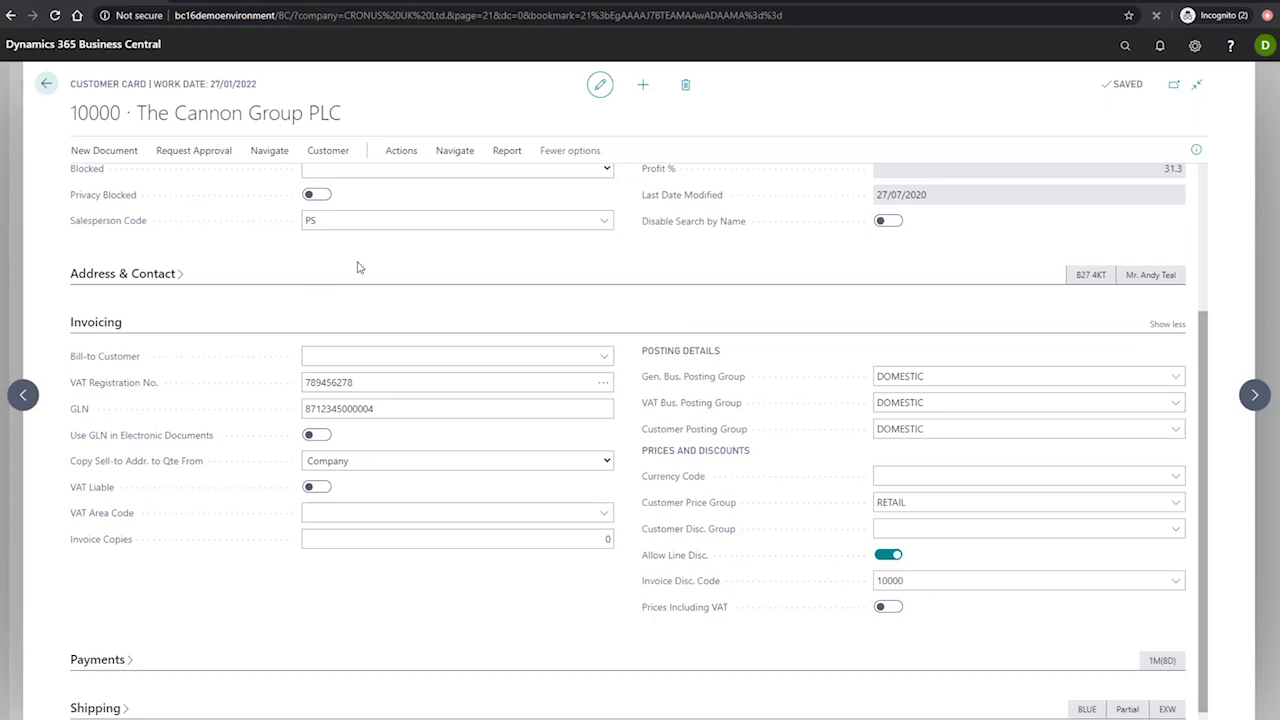
pyautogui.scroll(2, 357, 266)
pyautogui.scroll(-2, 837, 434)
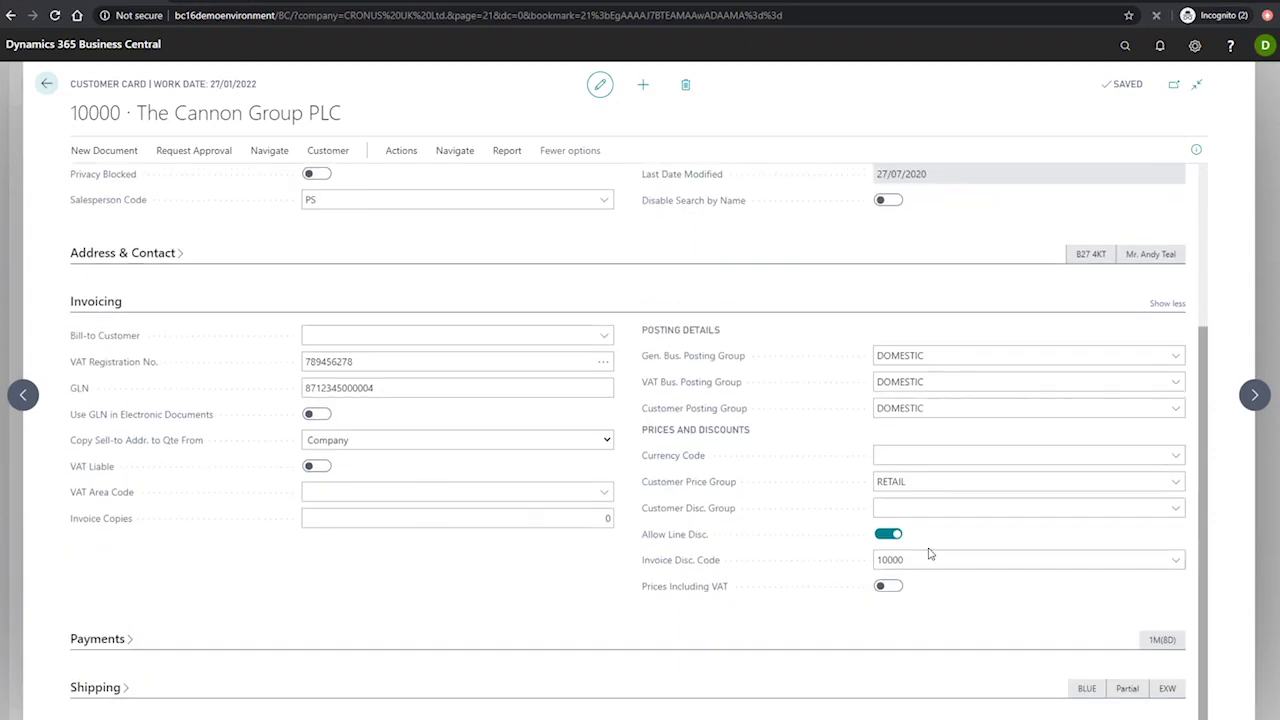
pyautogui.click(912, 567)
# Open the customer's Invoice Discounts page under Prices and Discounts.
pyautogui.click(468, 152)
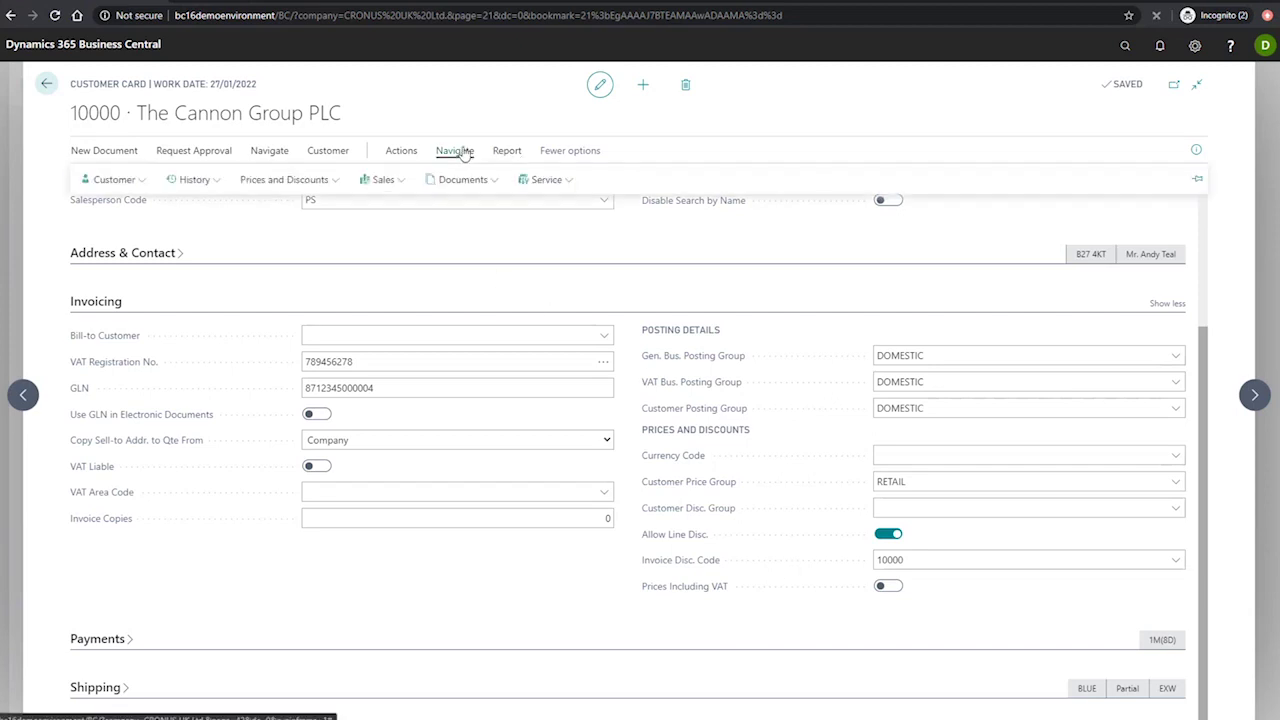
pyautogui.click(286, 180)
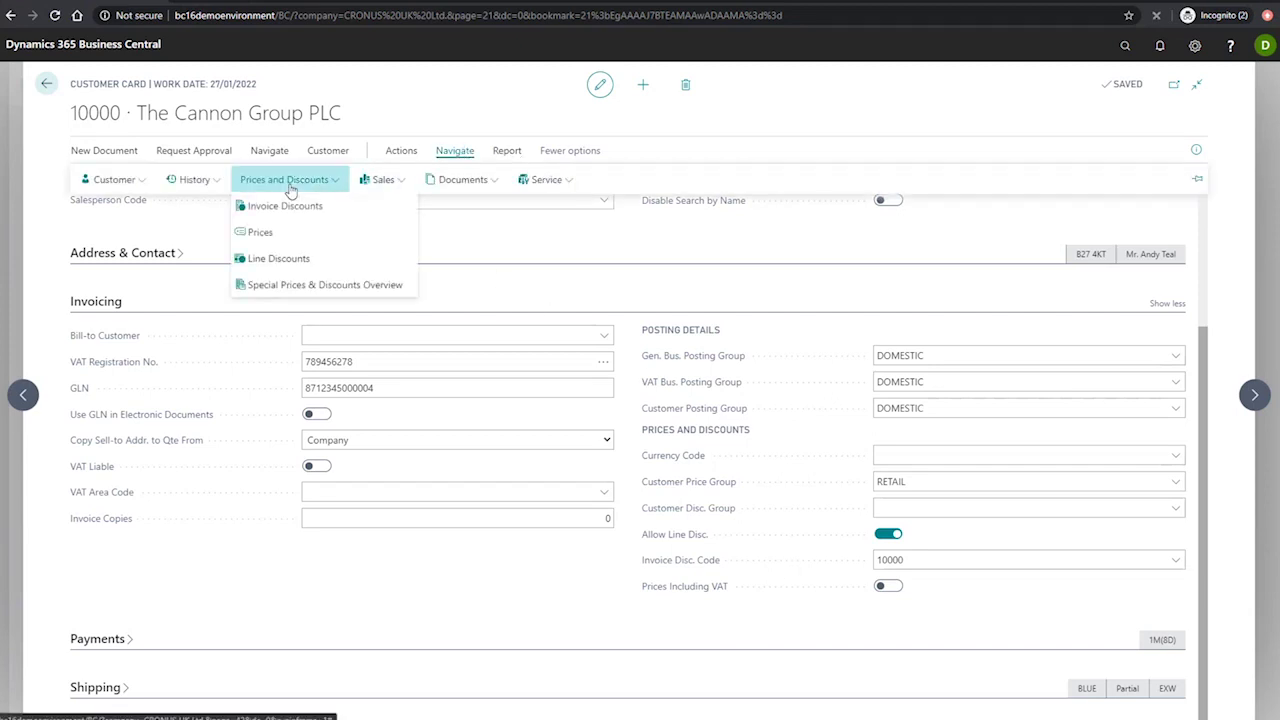
pyautogui.click(292, 208)
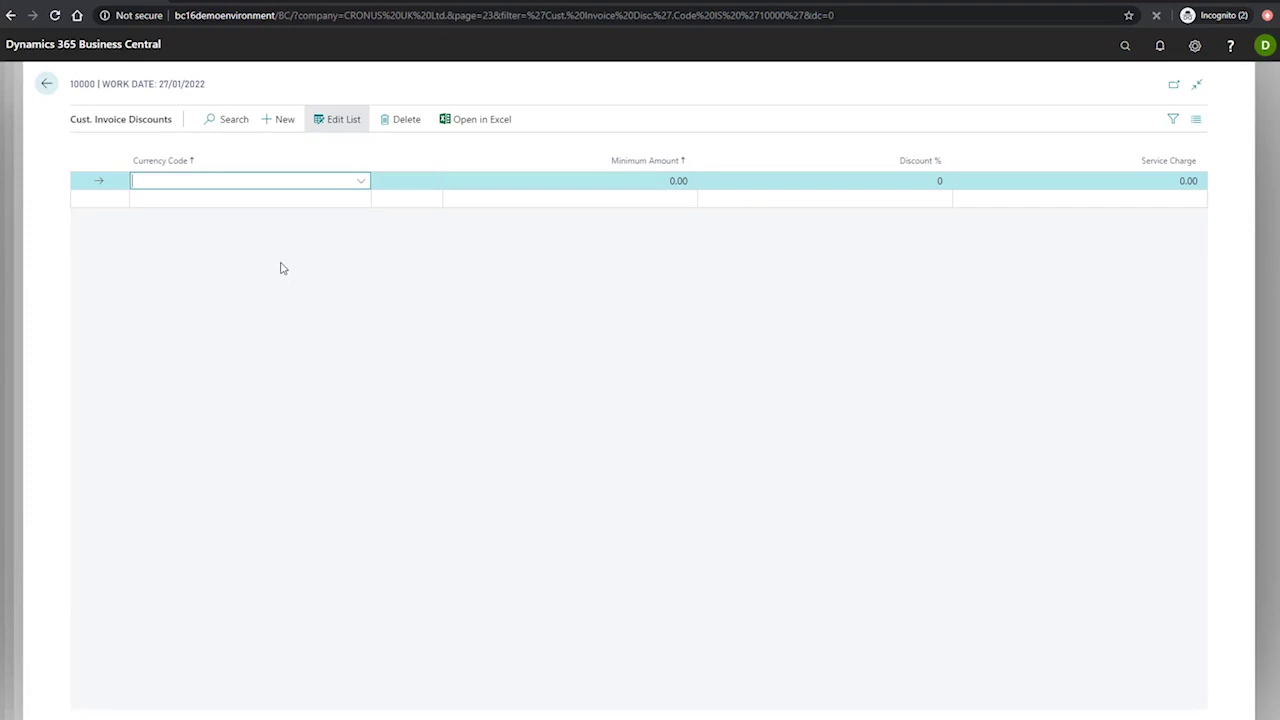
# Enter Minimum Amount 1500, Discount % 4 and Service Charge 10 on code 10000's first row.
pyautogui.click(554, 179)
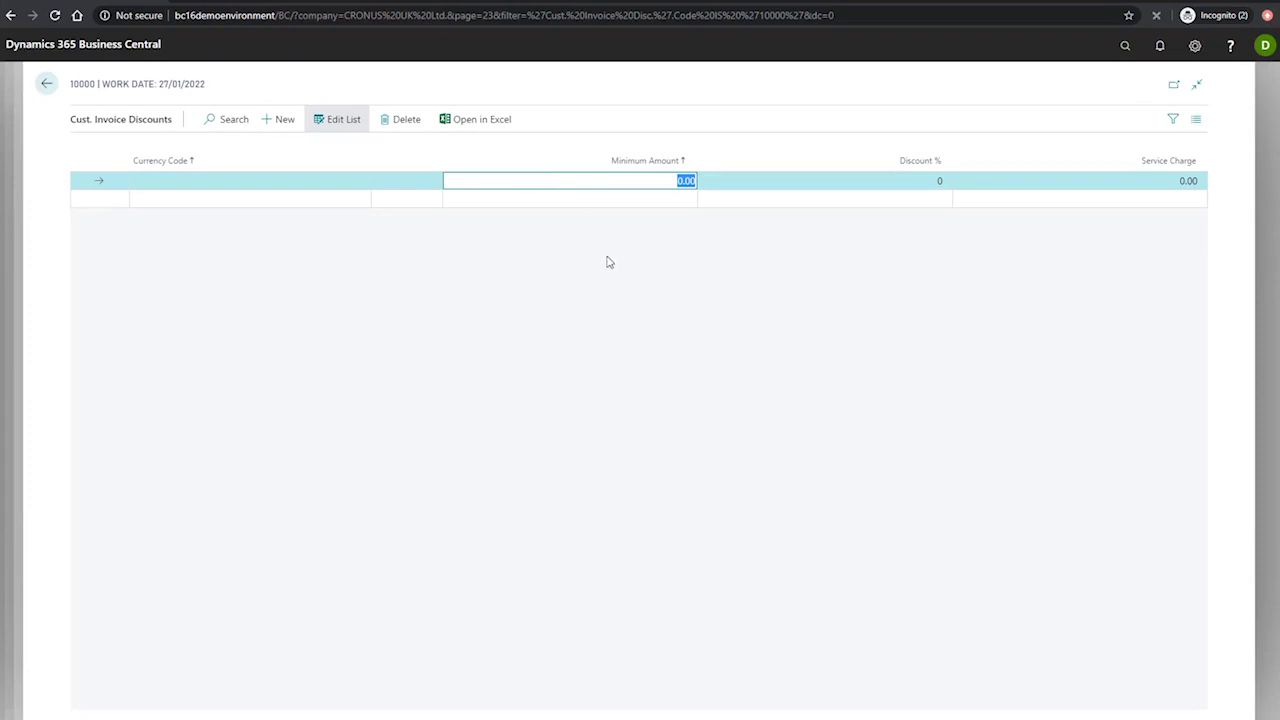
pyautogui.write('1500')
pyautogui.click(915, 180)
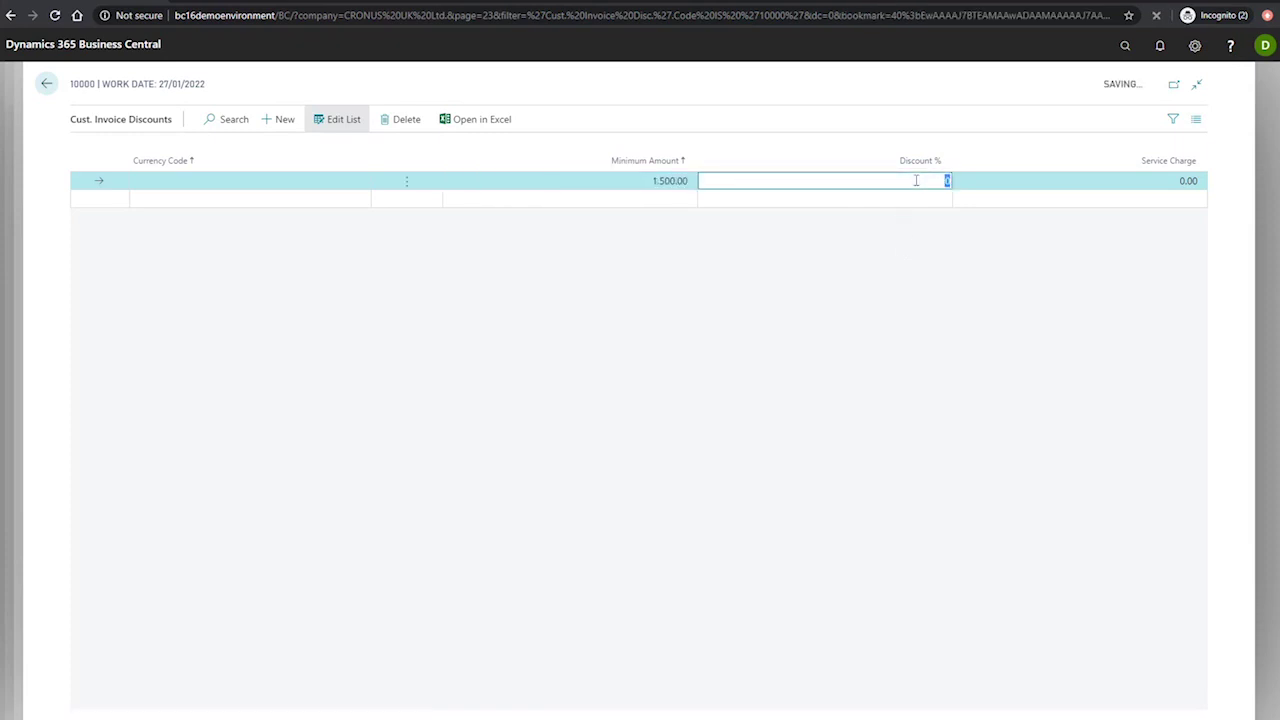
pyautogui.write('4')
pyautogui.click(871, 273)
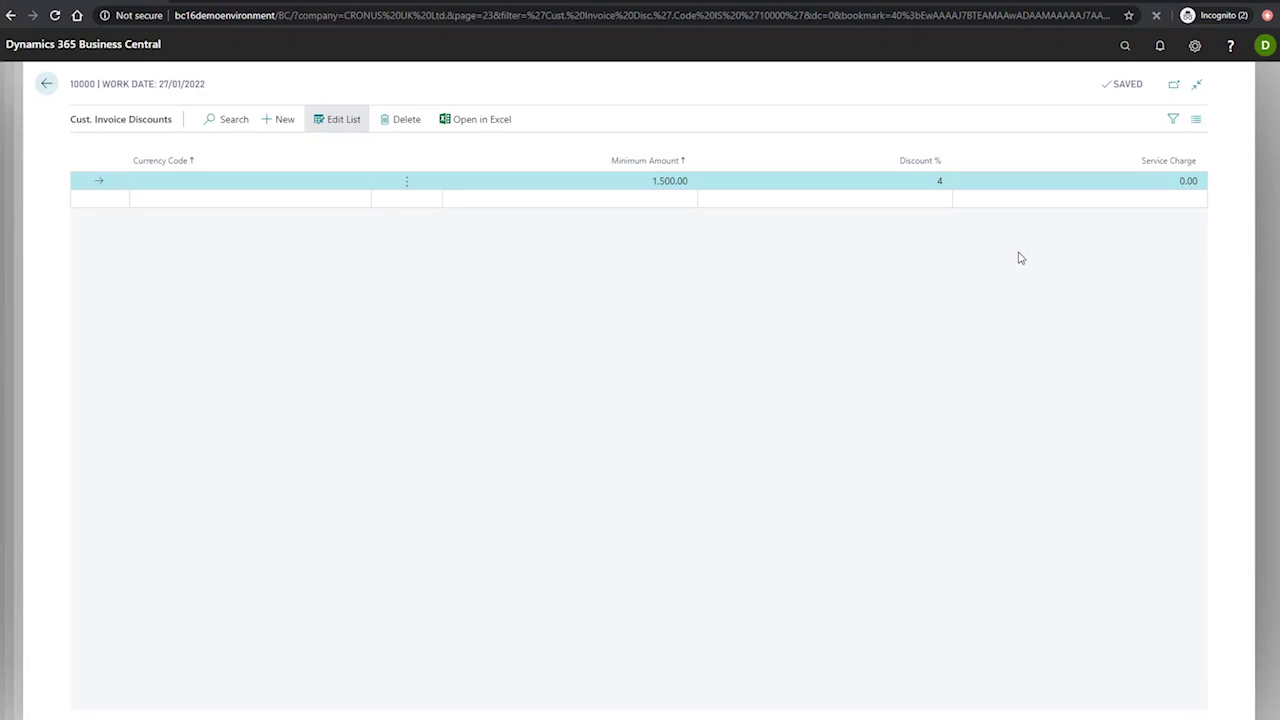
pyautogui.click(1098, 181)
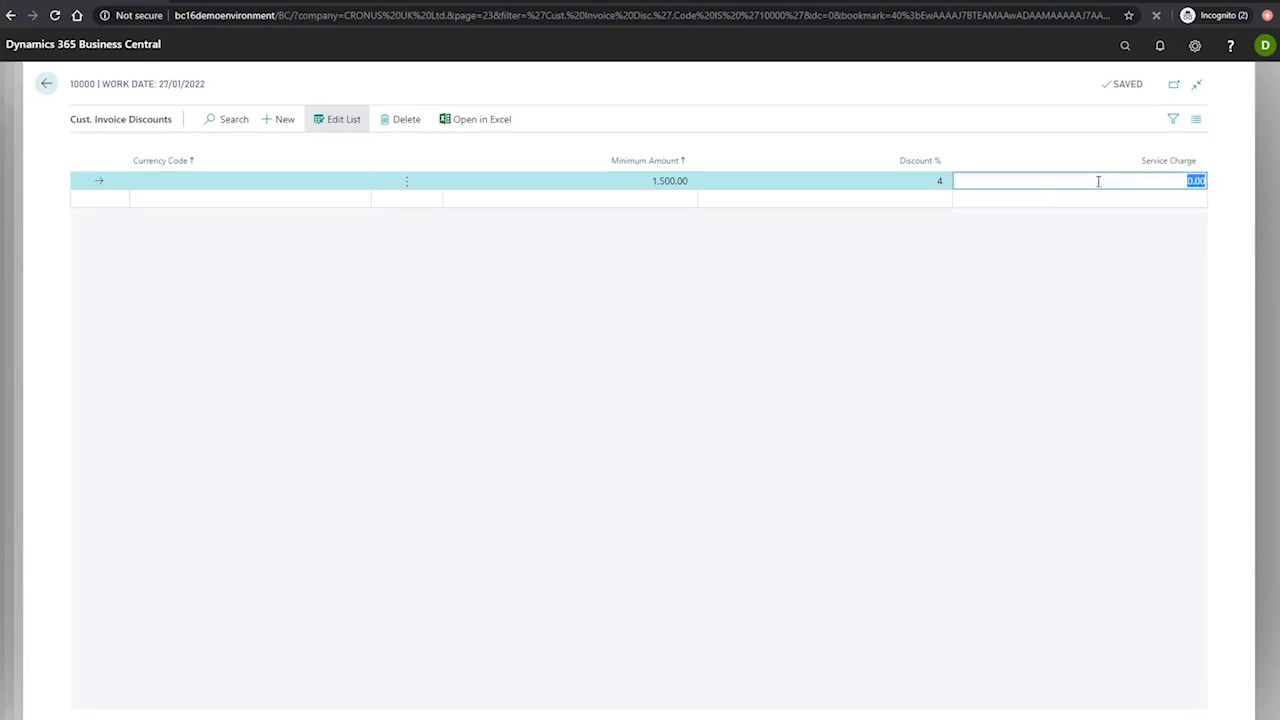
pyautogui.write('10')
pyautogui.click(934, 289)
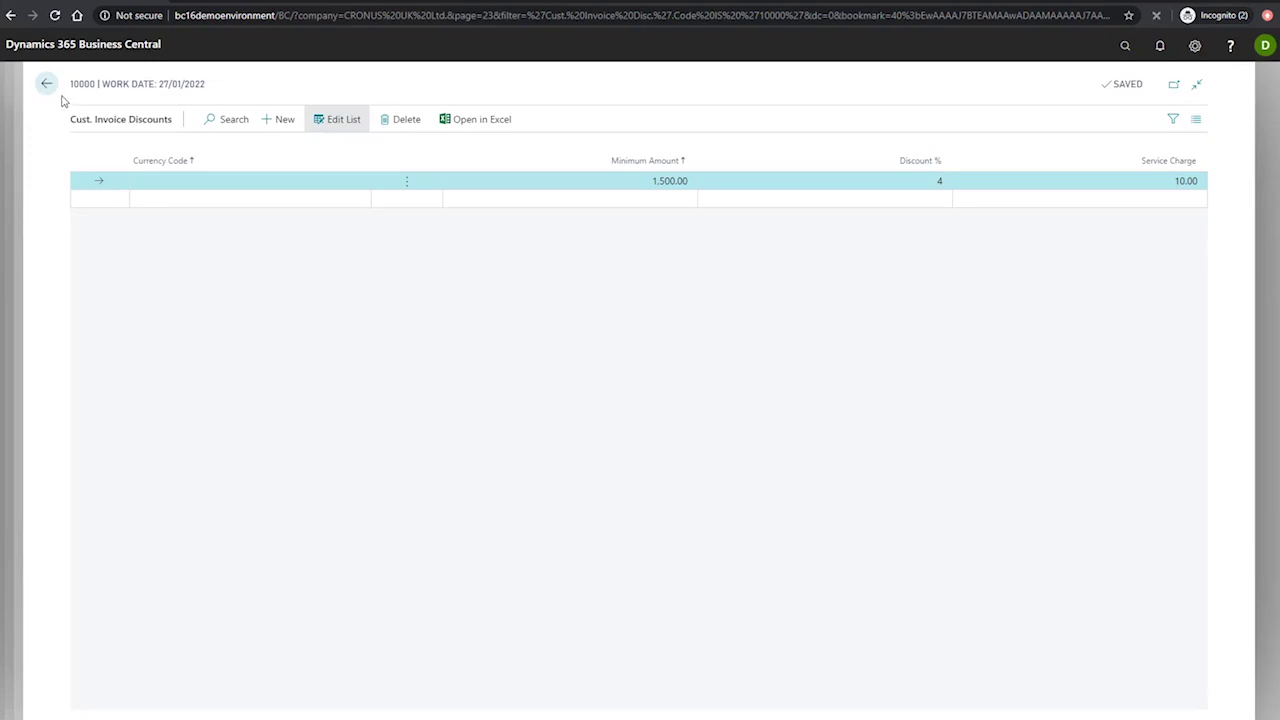
pyautogui.click(46, 83)
# Go back home and open the Sales Orders list via search for 'sales'.
pyautogui.click(44, 81)
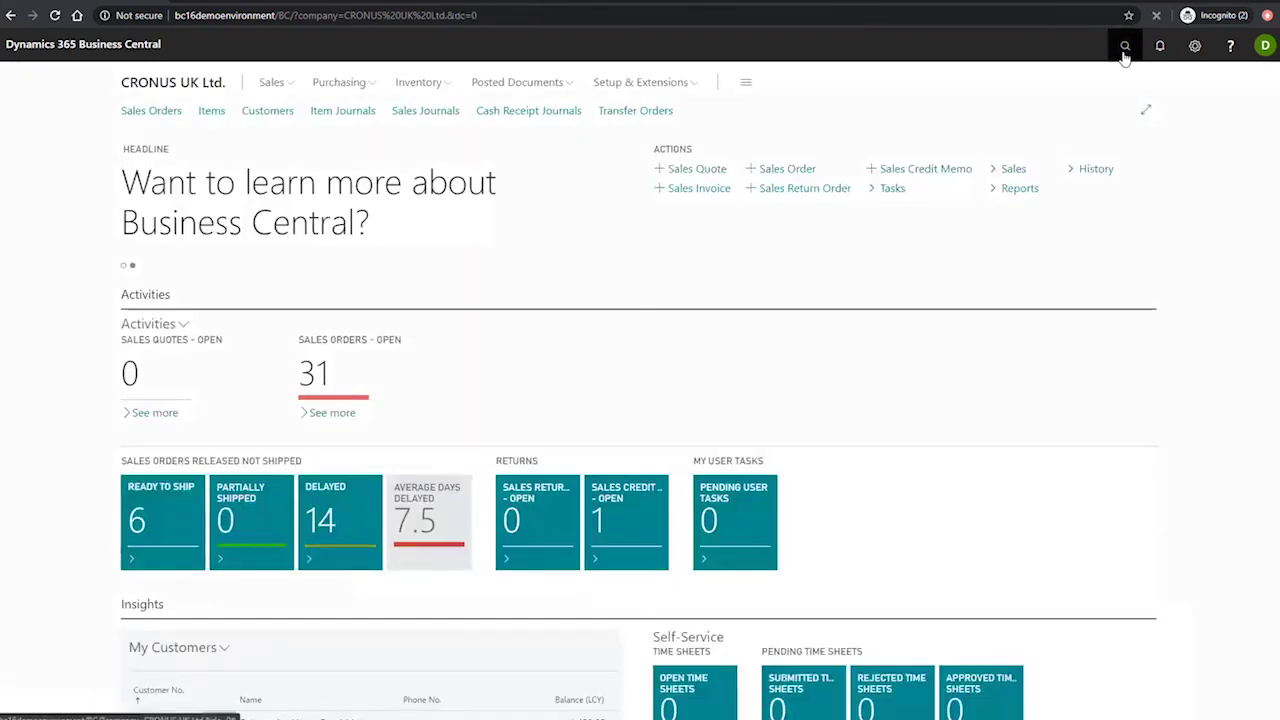
pyautogui.click(1124, 50)
pyautogui.write('sal')
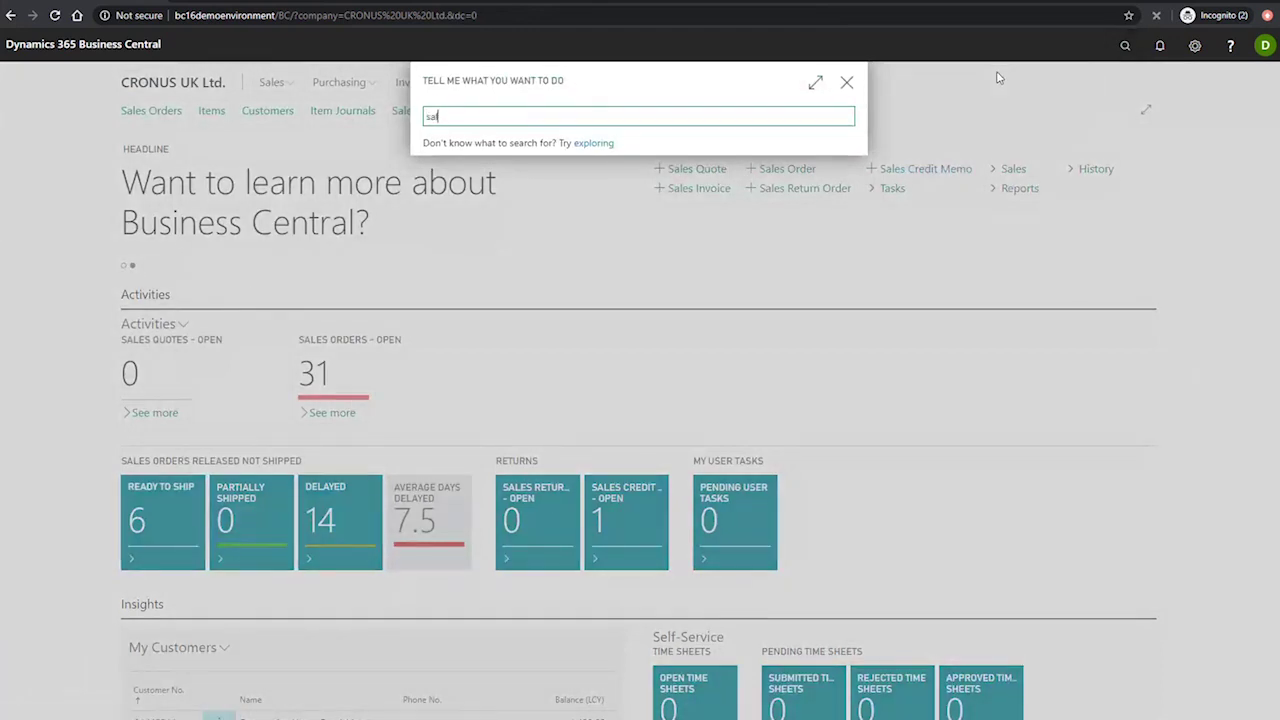
pyautogui.write('es')
pyautogui.click(474, 324)
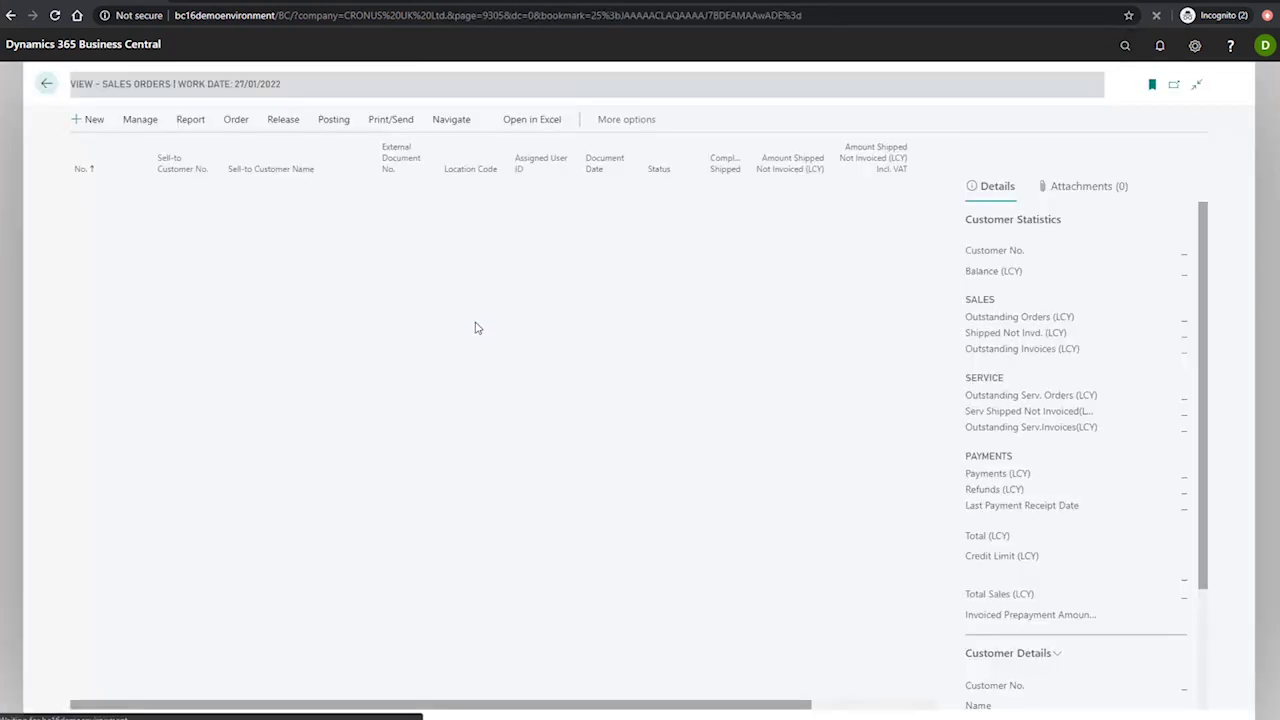
# Start a new sales order for customer number 10000, The Cannon Group PLC.
pyautogui.click(153, 118)
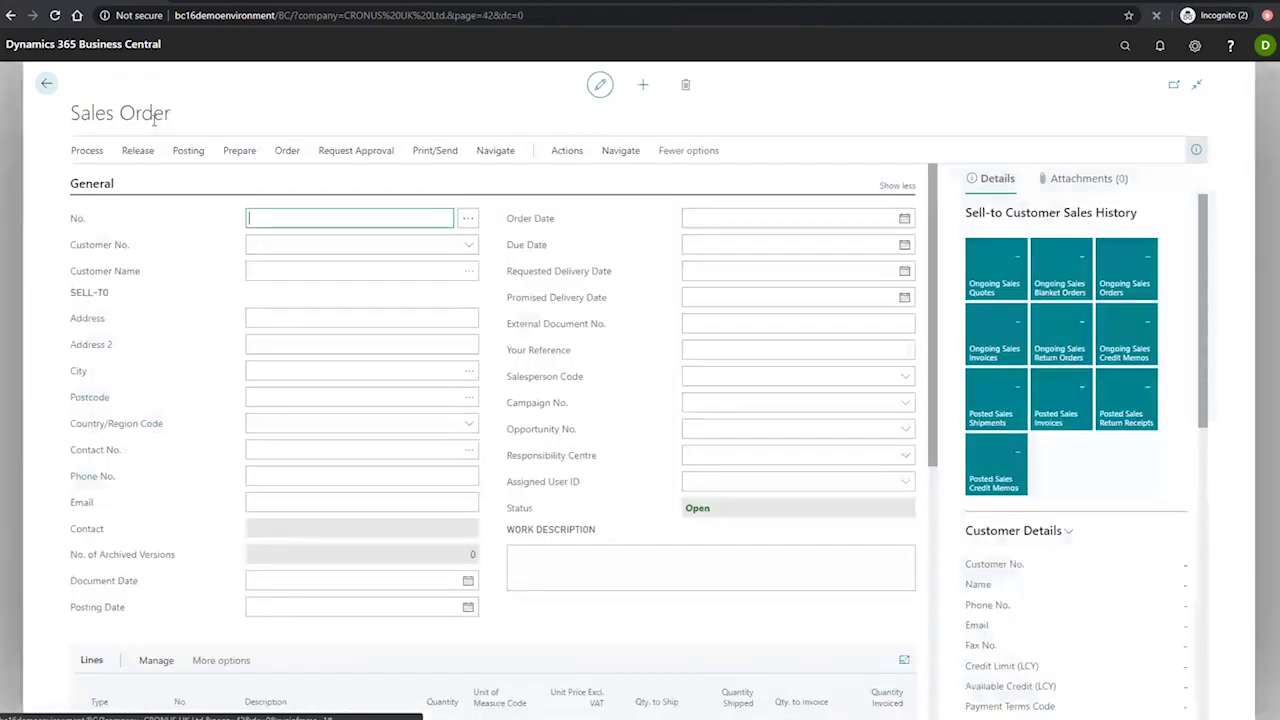
pyautogui.click(297, 240)
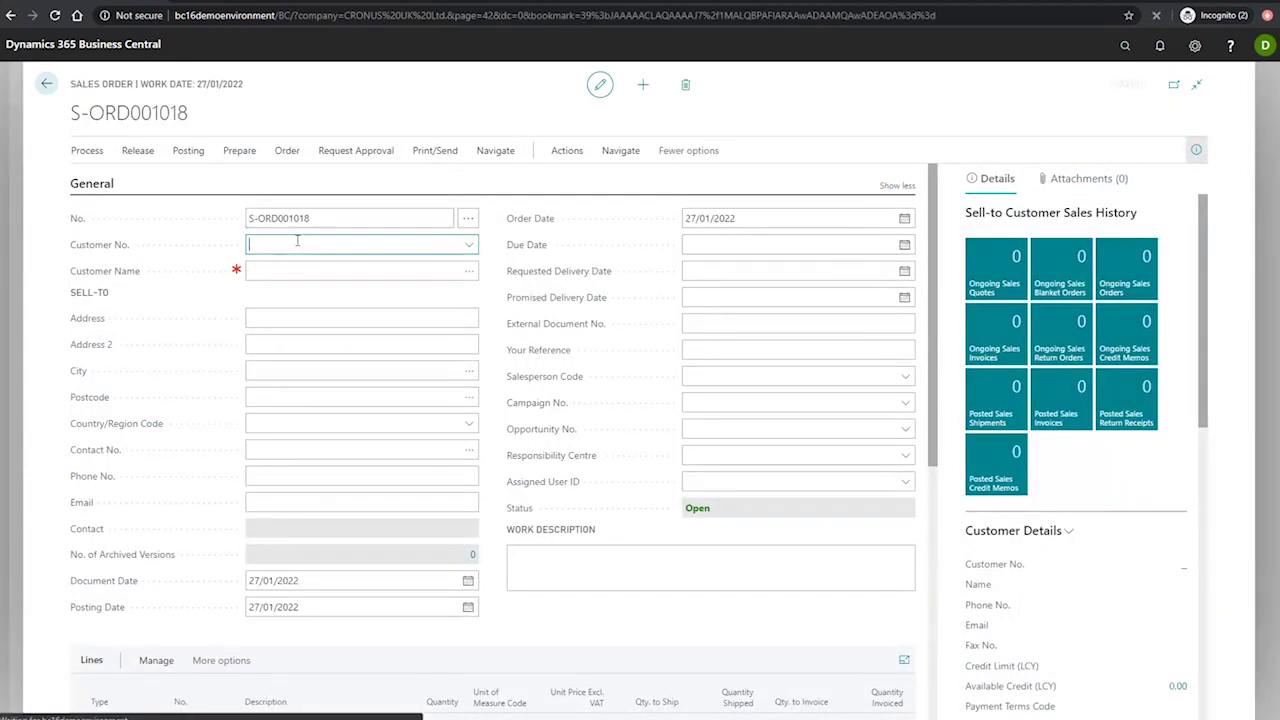
pyautogui.write('1000')
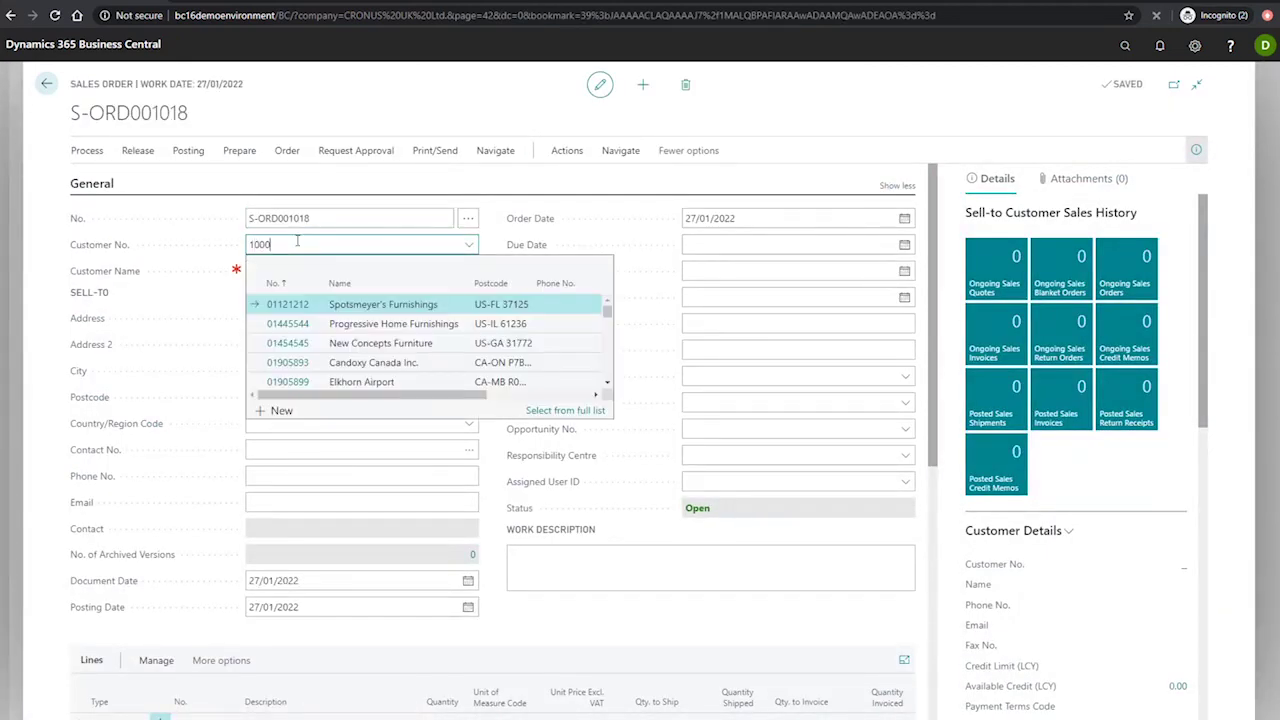
pyautogui.write('0')
pyautogui.press('Return')
pyautogui.scroll(-3, 502, 300)
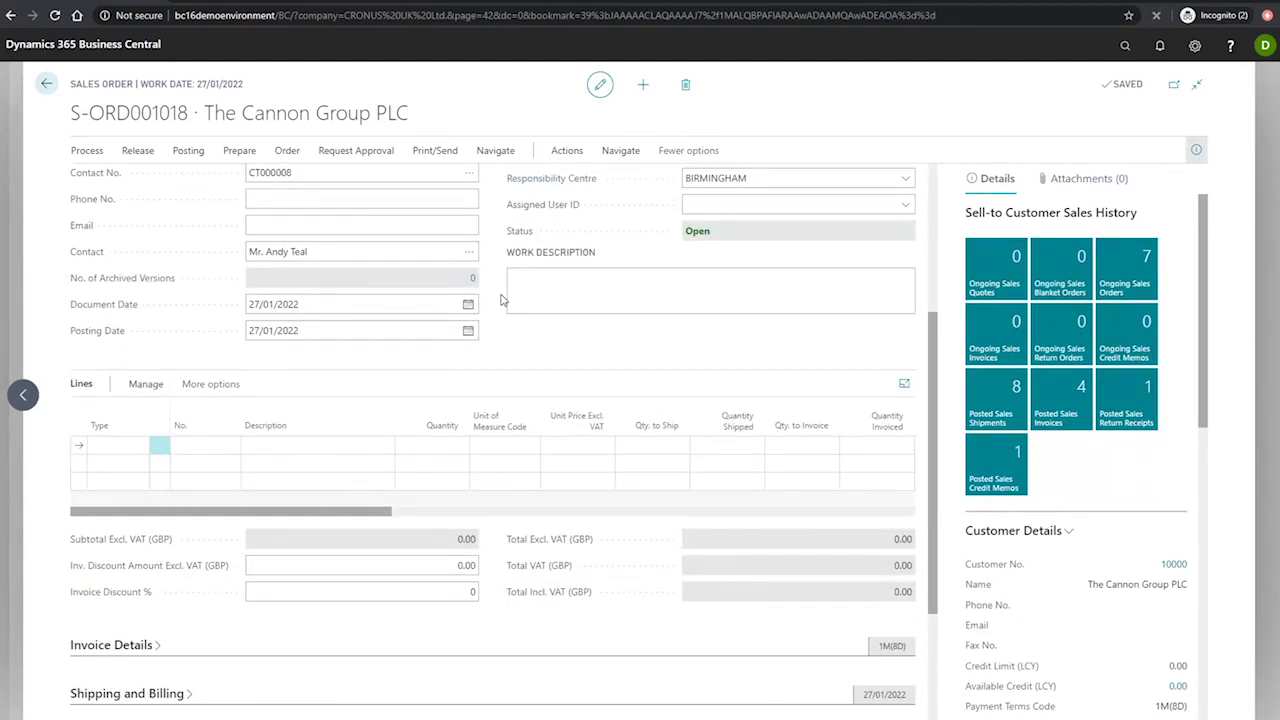
pyautogui.click(110, 445)
# Add an Item line for 1900-S PARIS Guest Chair, black: quantity 15 at 100.00.
pyautogui.click(100, 508)
pyautogui.click(214, 443)
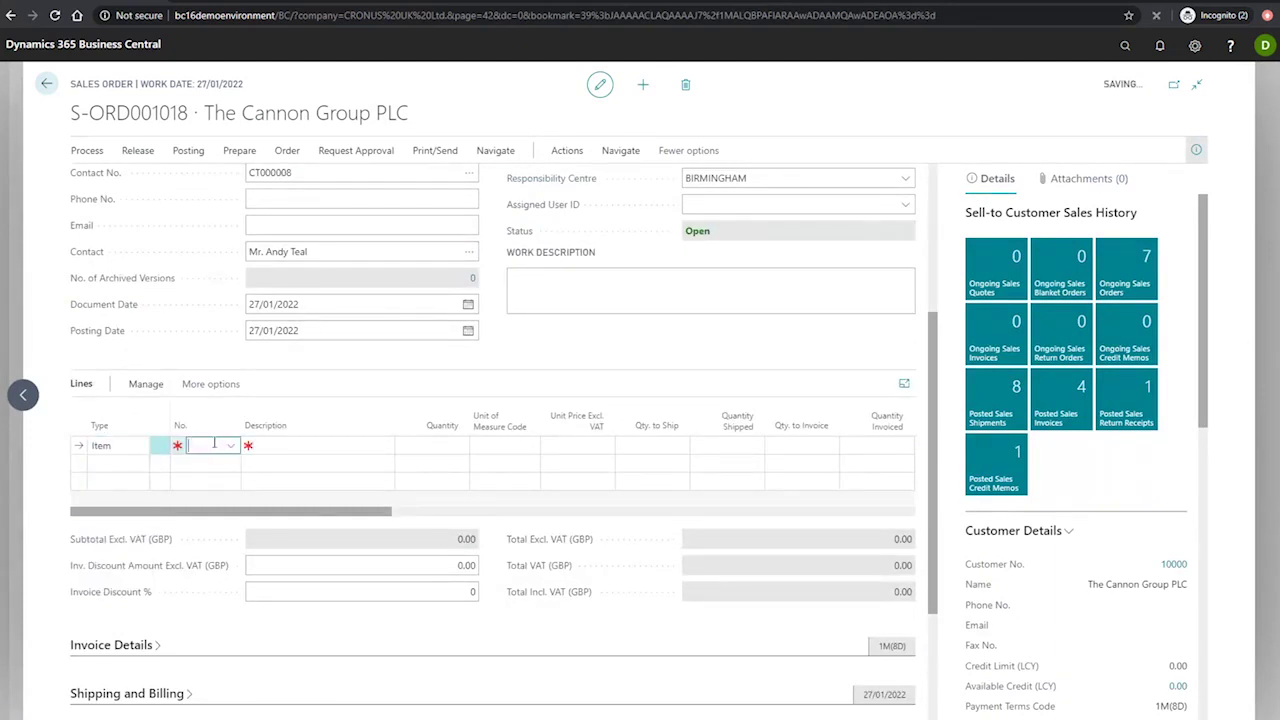
pyautogui.write('1900')
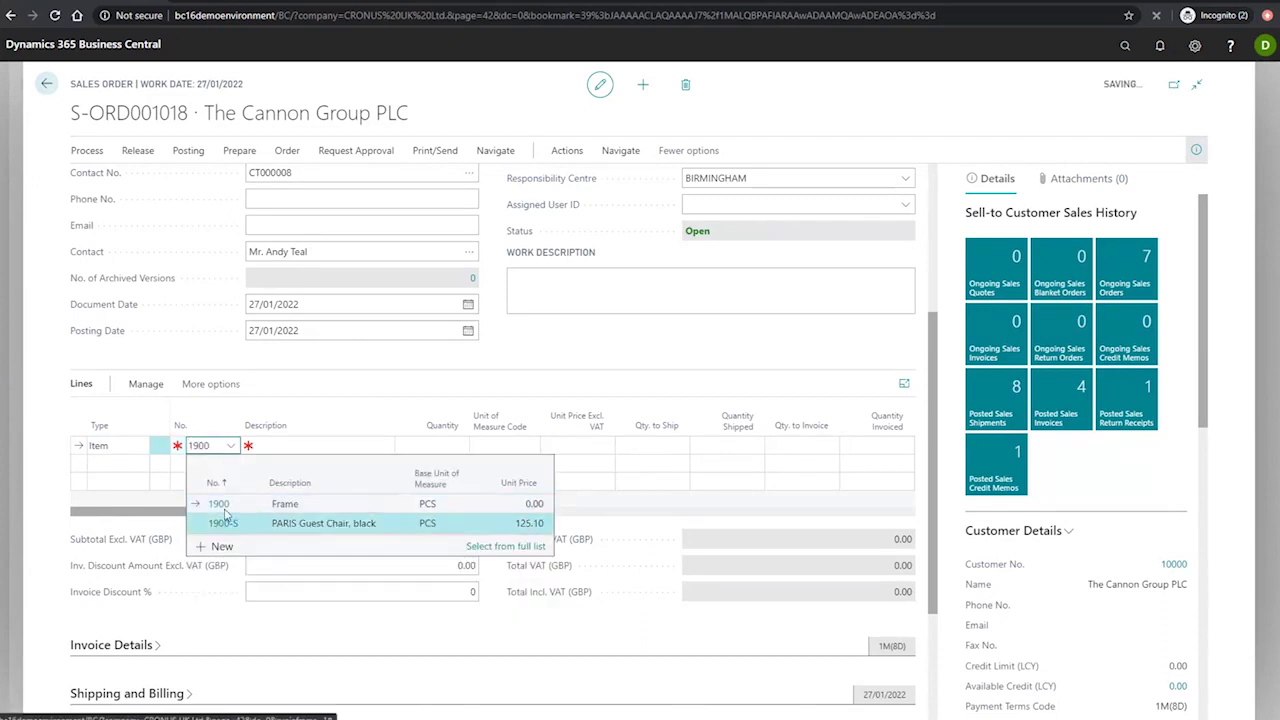
pyautogui.click(226, 517)
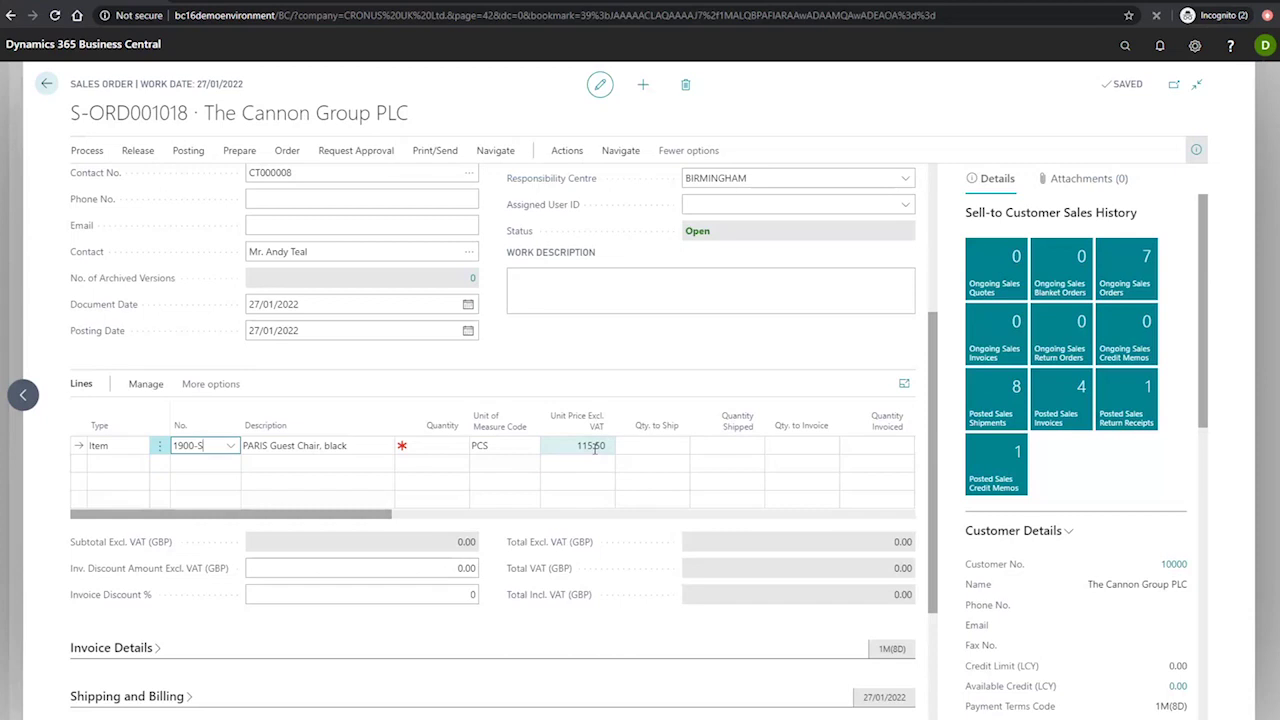
pyautogui.click(441, 446)
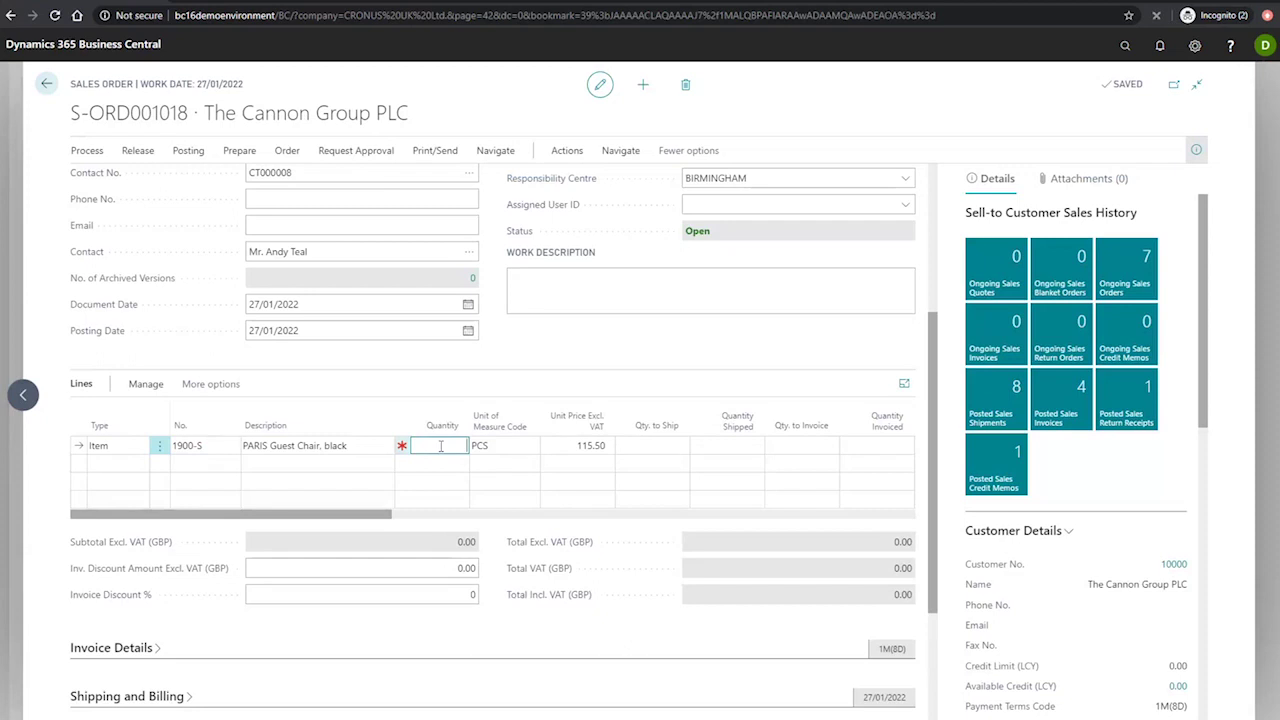
pyautogui.write('15')
pyautogui.press('Return')
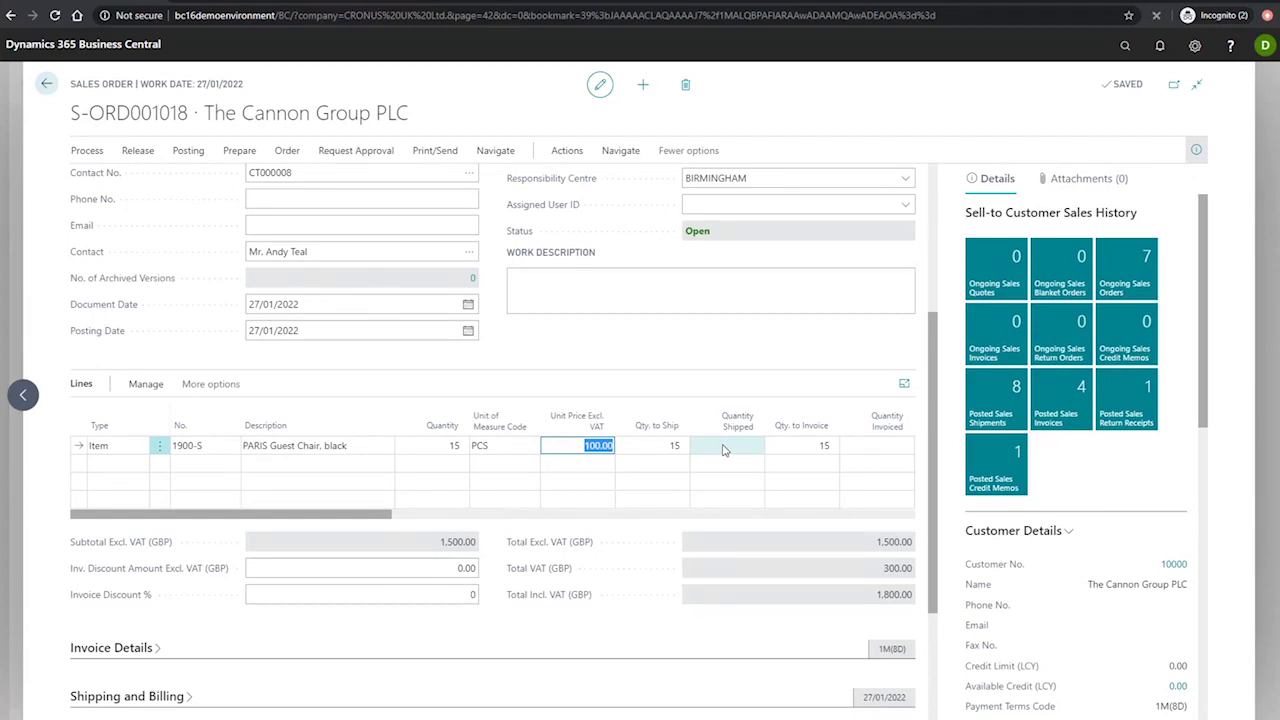
pyautogui.click(830, 549)
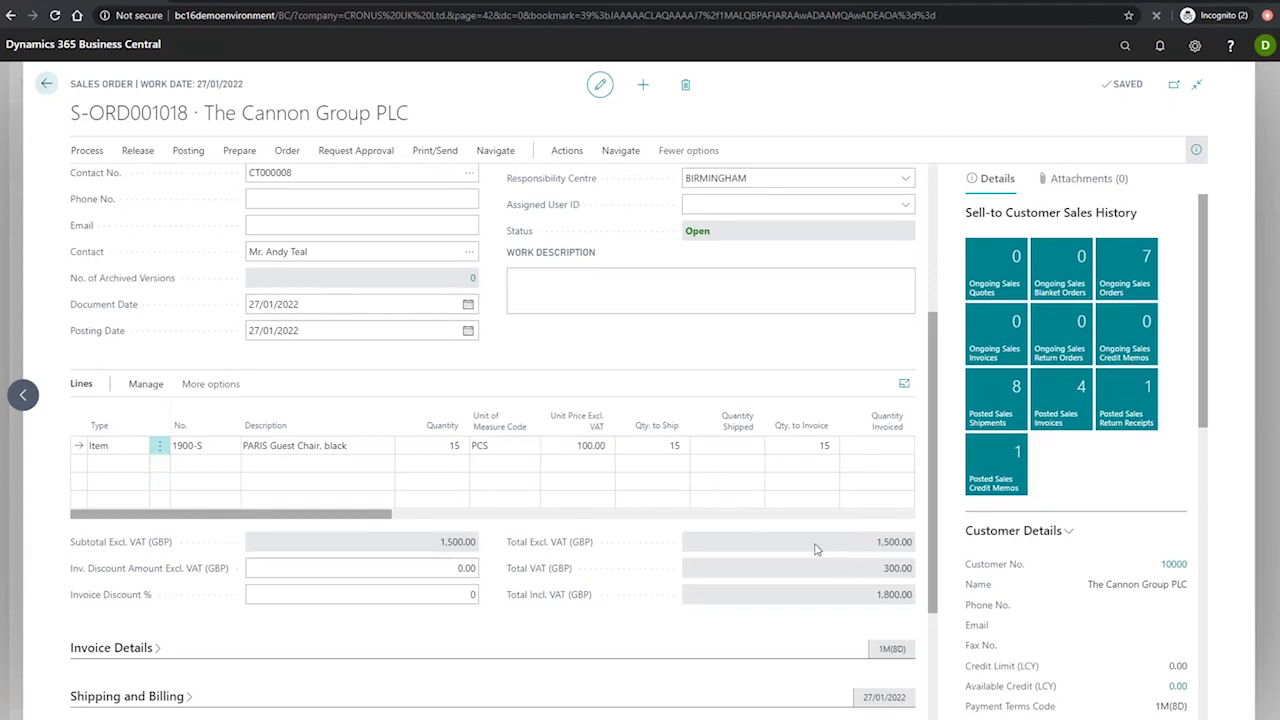
pyautogui.click(457, 596)
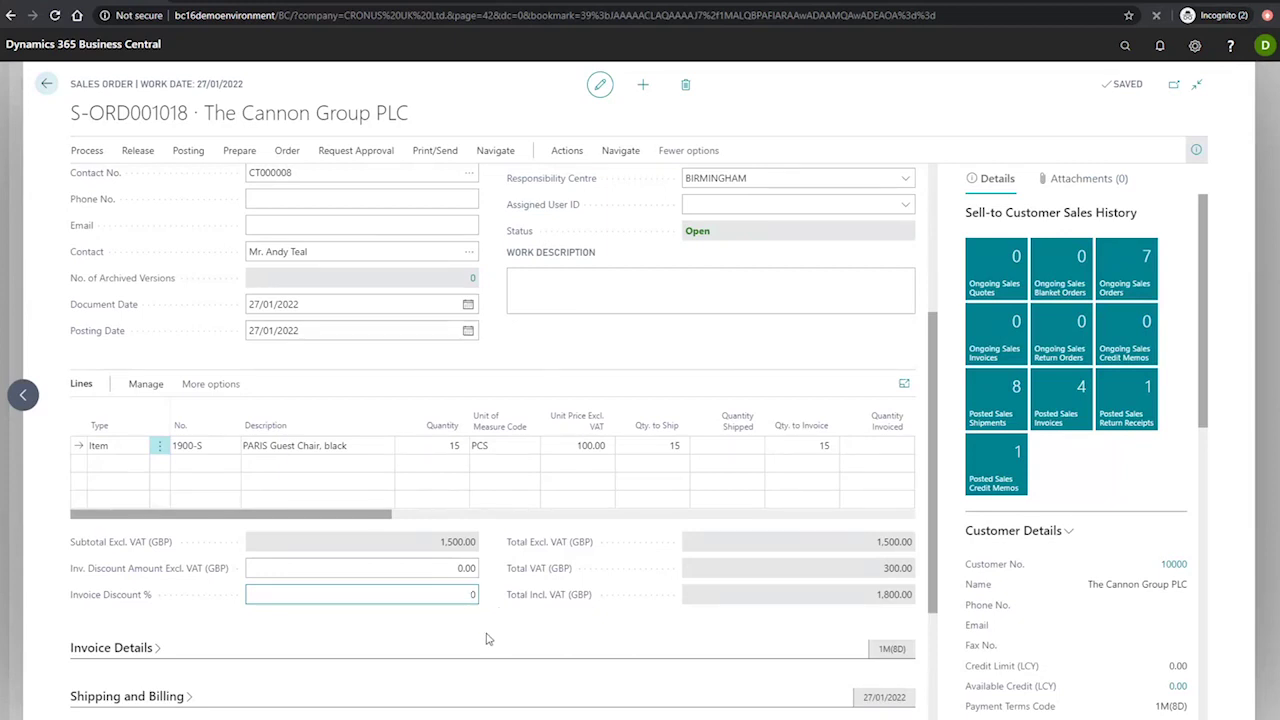
pyautogui.click(1124, 45)
pyautogui.write('sales rece')
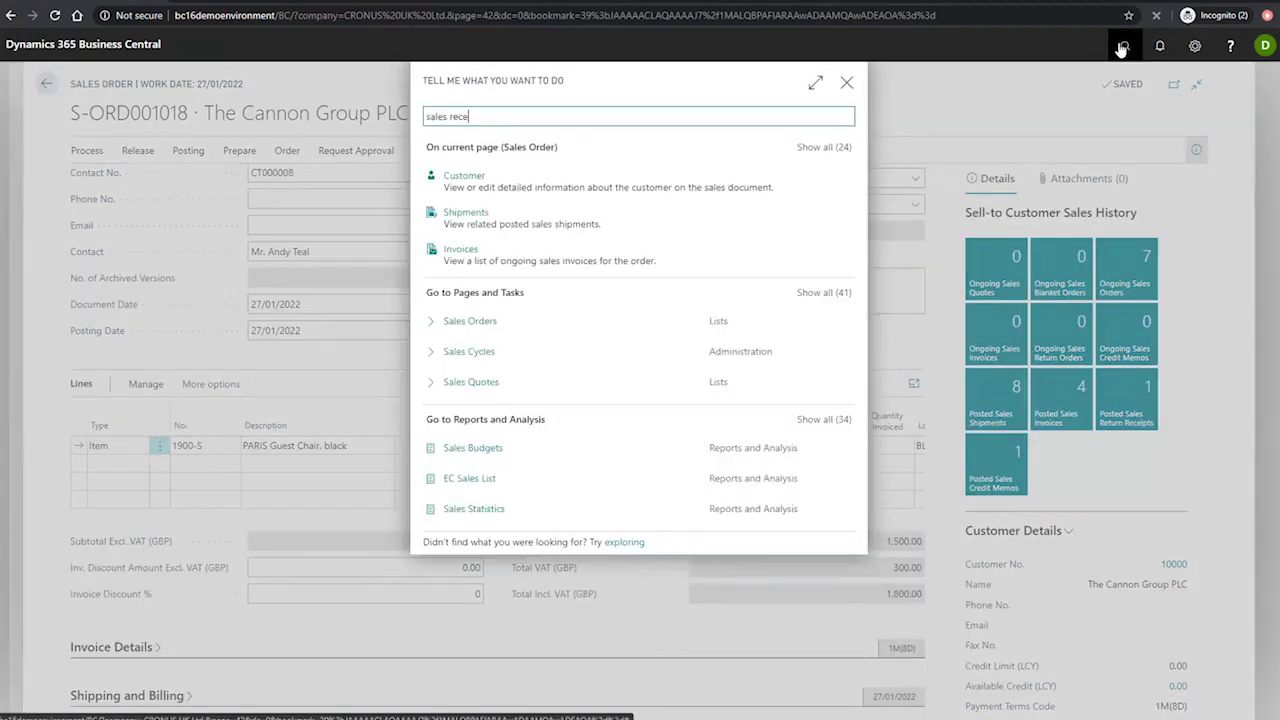
pyautogui.click(550, 178)
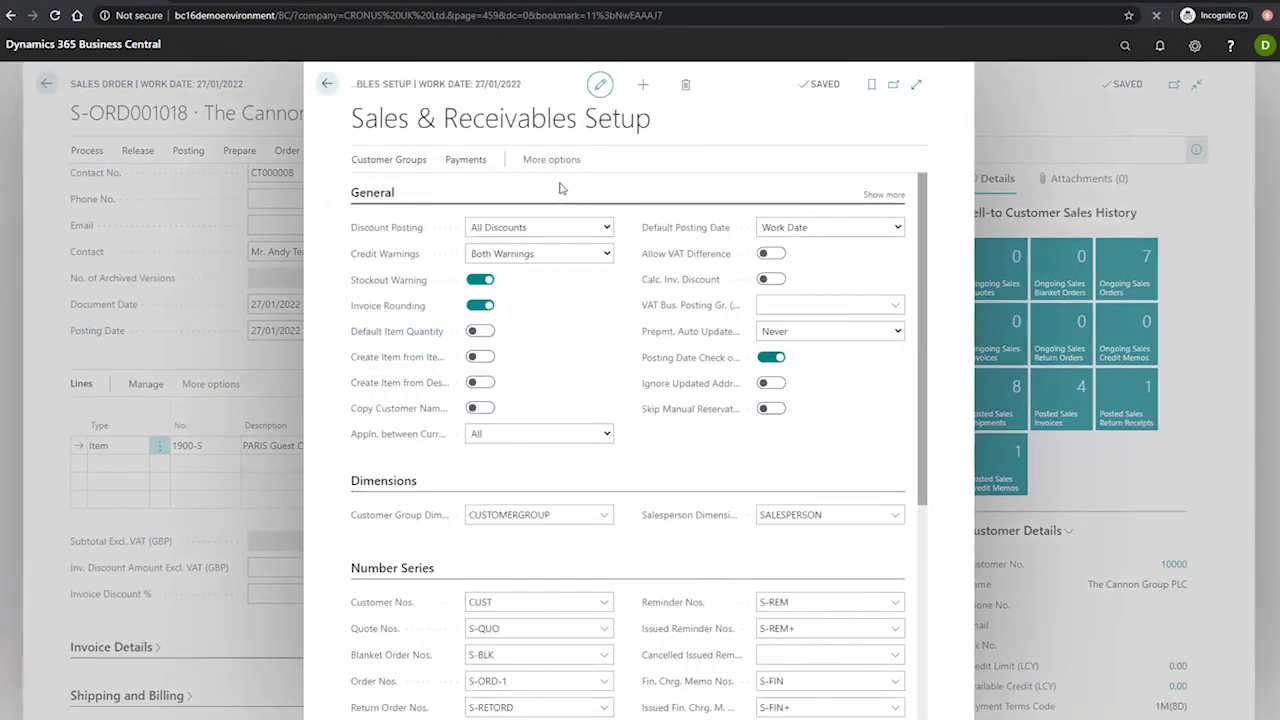
pyautogui.click(878, 197)
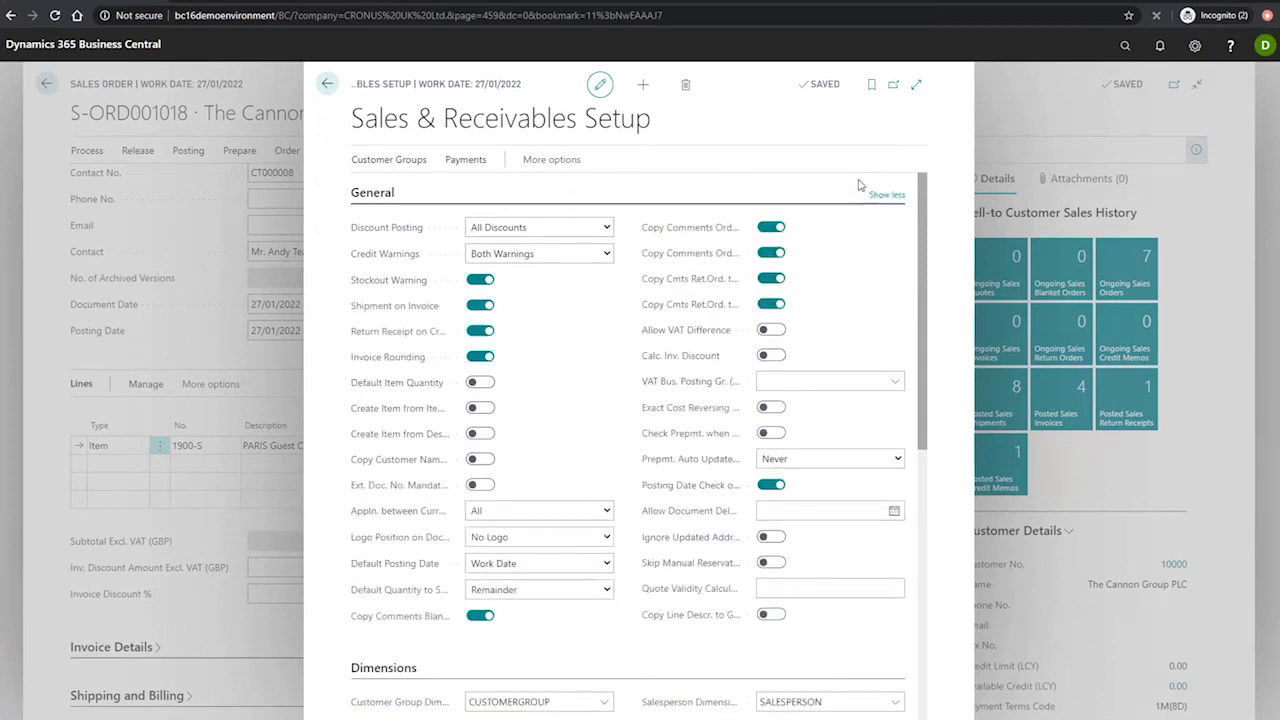
pyautogui.moveTo(676, 368)
pyautogui.click(327, 84)
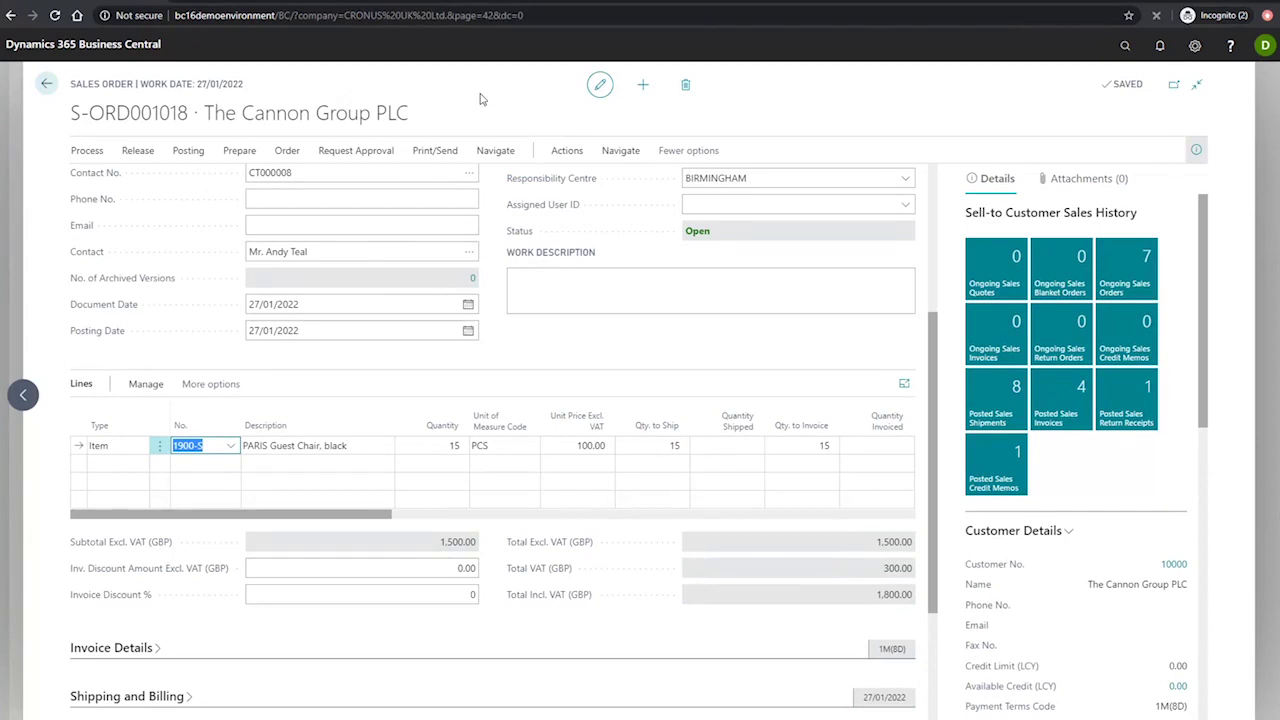
# Run Calculate Invoice Discount from Actions > Functions and confirm with Yes.
pyautogui.click(566, 152)
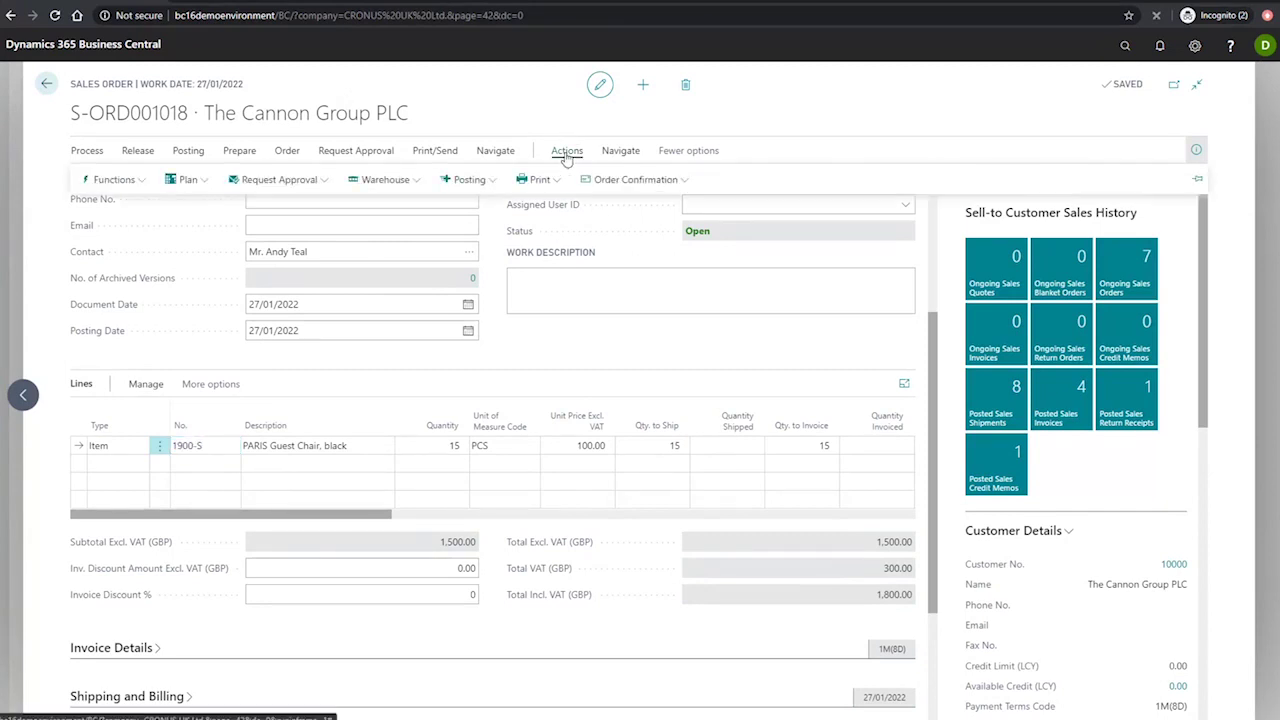
pyautogui.click(112, 180)
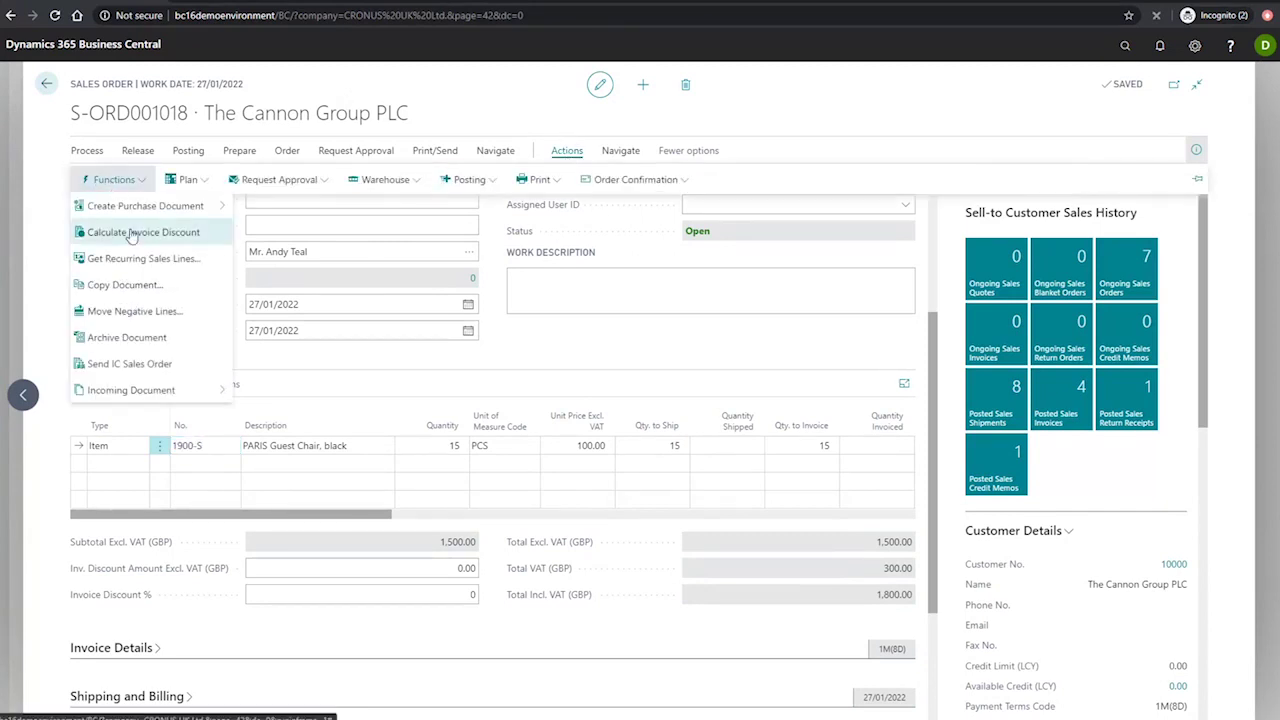
pyautogui.click(133, 233)
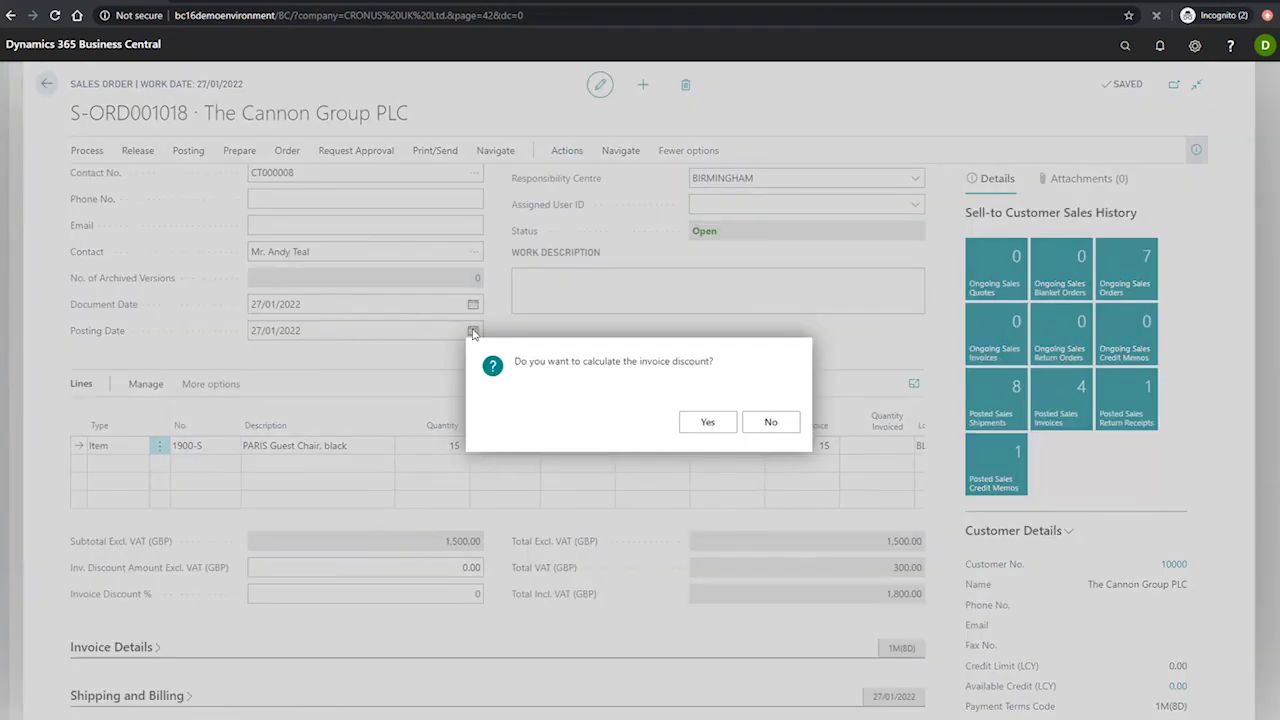
pyautogui.click(707, 422)
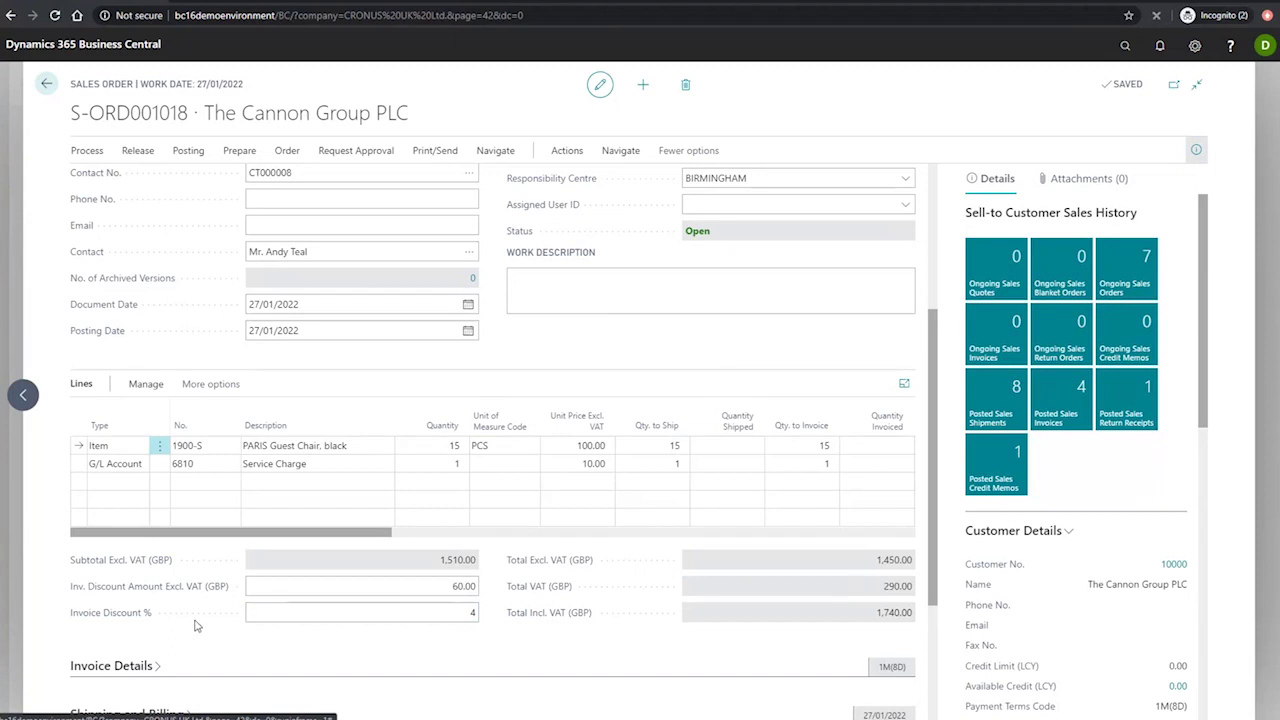
pyautogui.click(450, 614)
pyautogui.click(453, 613)
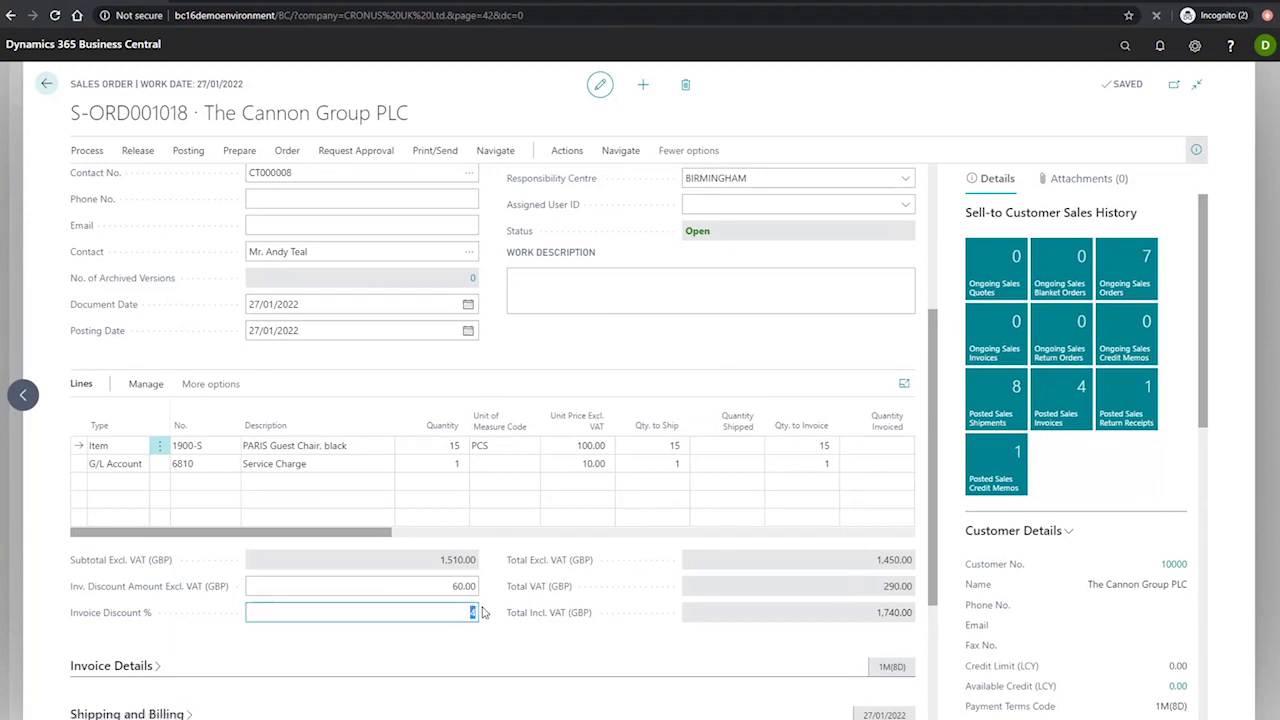
pyautogui.click(413, 610)
pyautogui.click(76, 466)
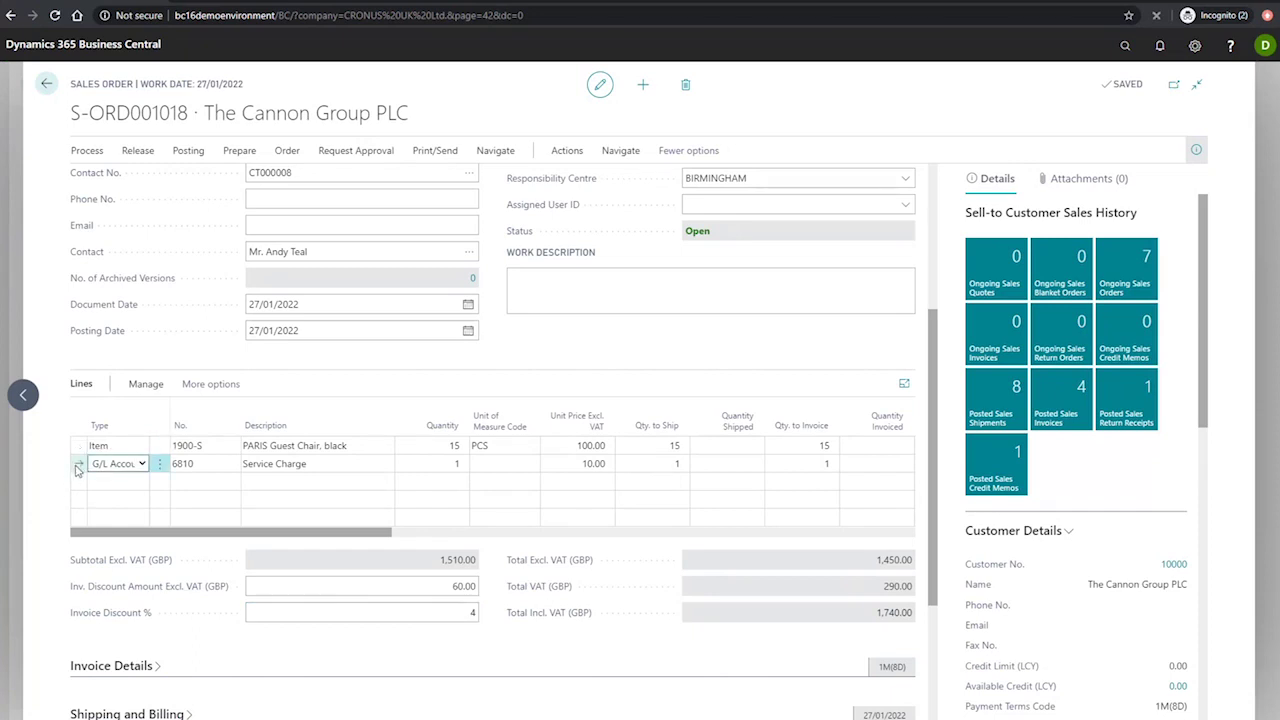
pyautogui.click(477, 468)
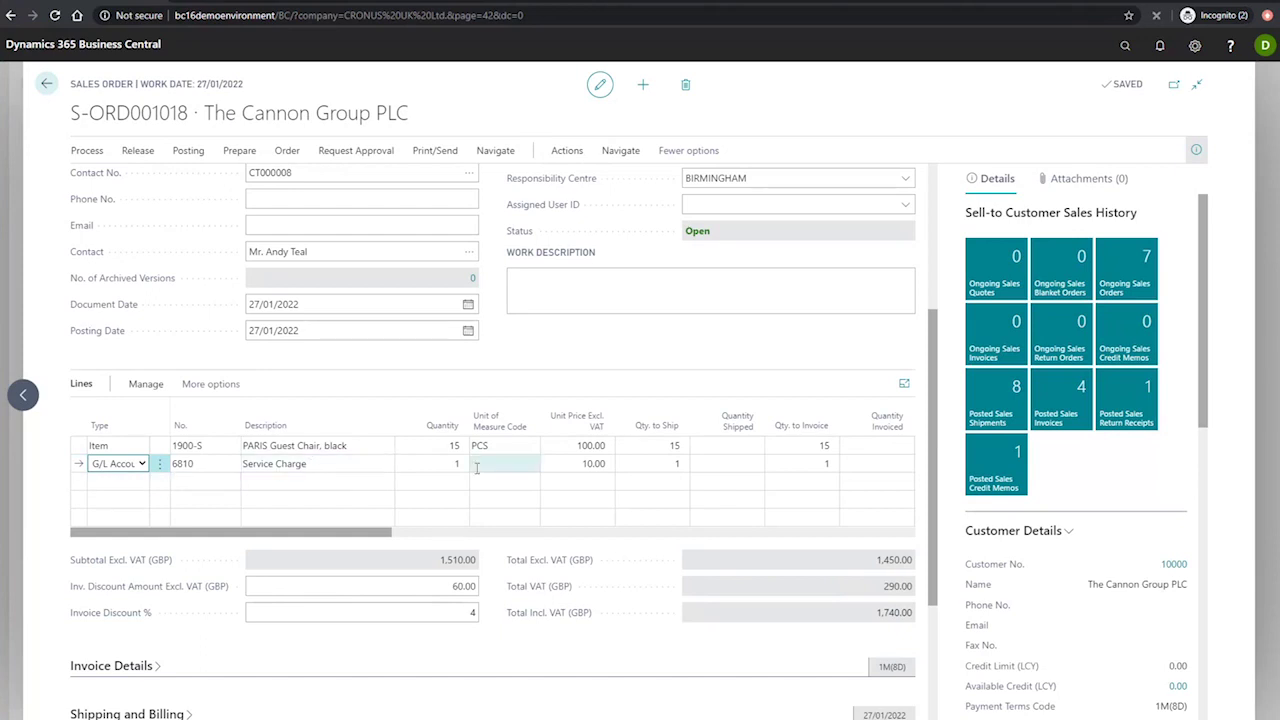
pyautogui.press('Tab')
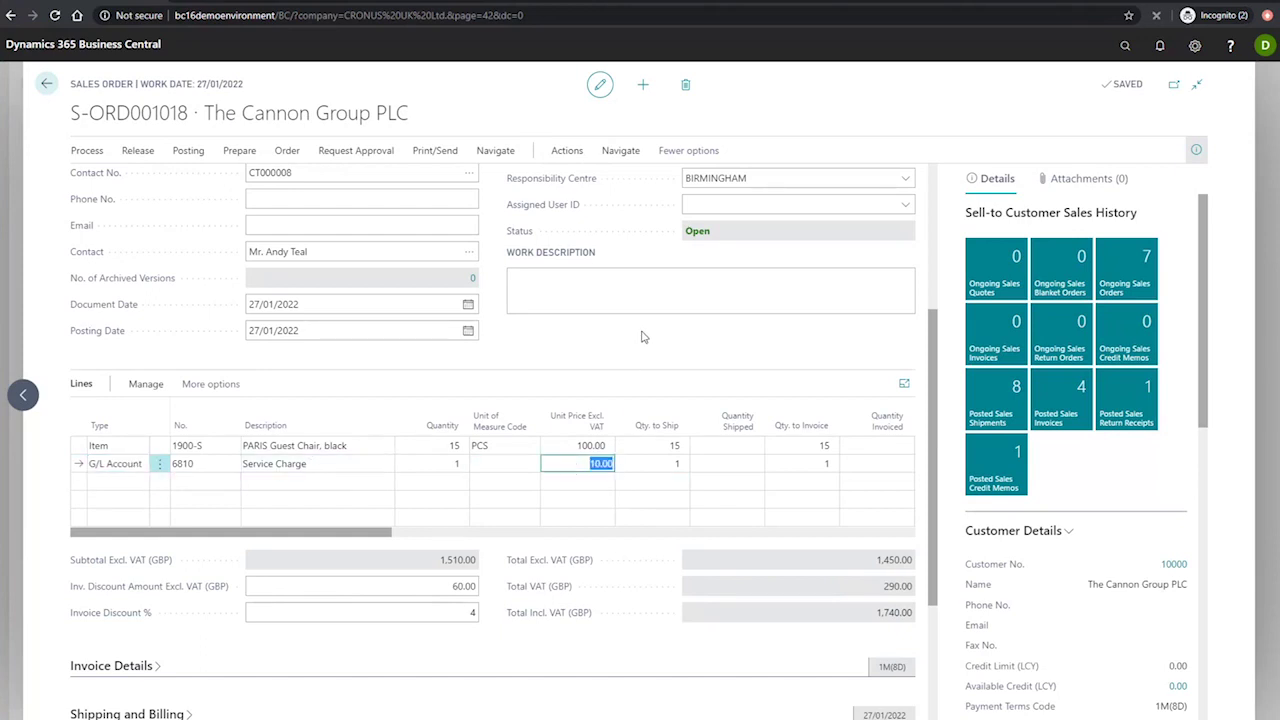